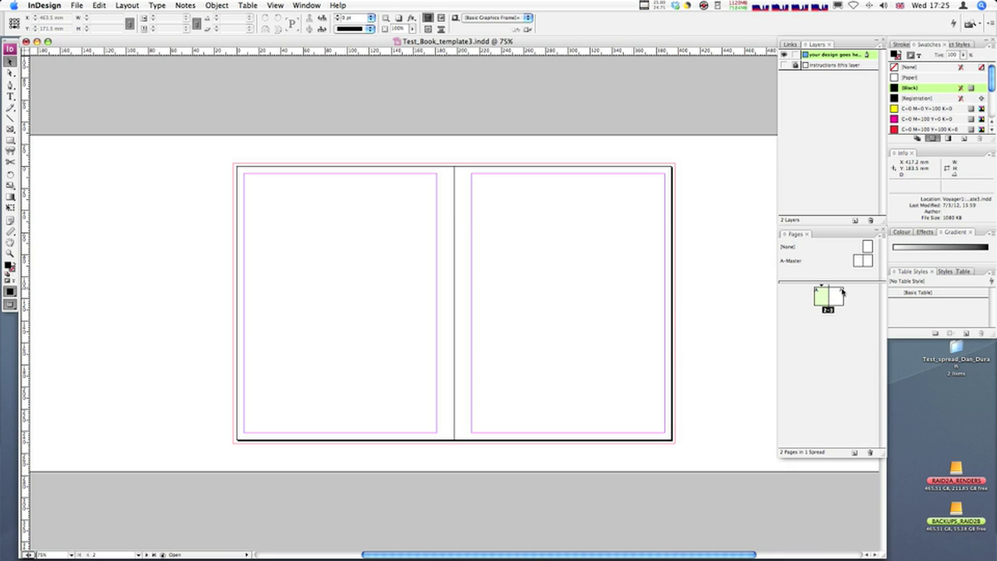
Step: Add four pages to the document, forming two more spreads after pages 2-3
left_click(853, 452)
left_click(853, 451)
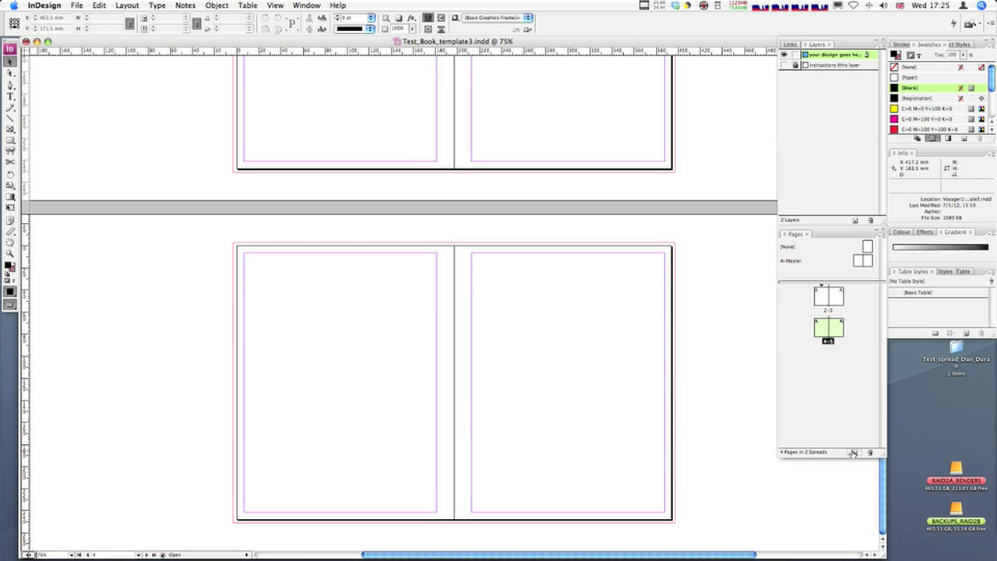
left_click(853, 451)
left_click(853, 452)
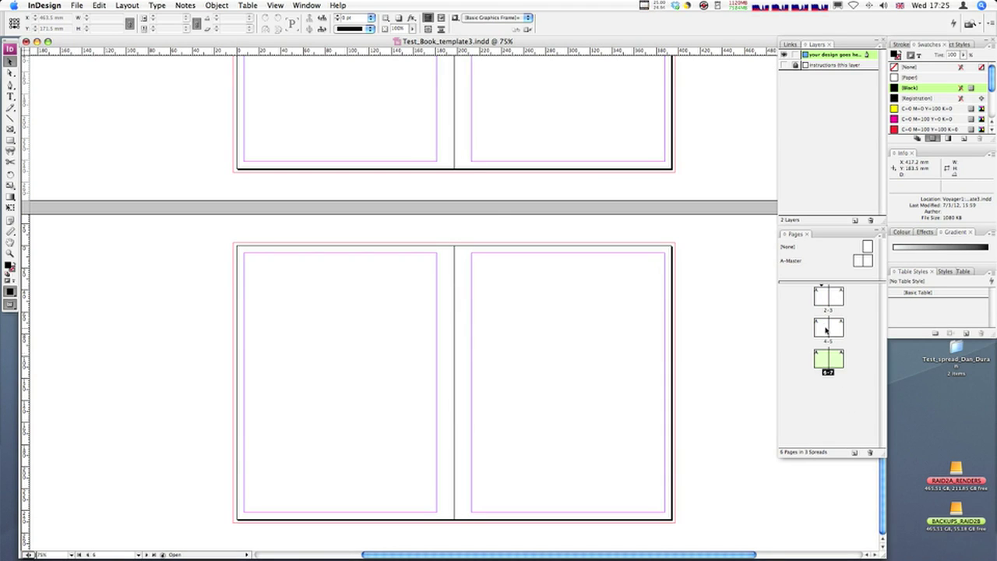
Step: Open the left page of the A-Master spread for editing
left_click(856, 262)
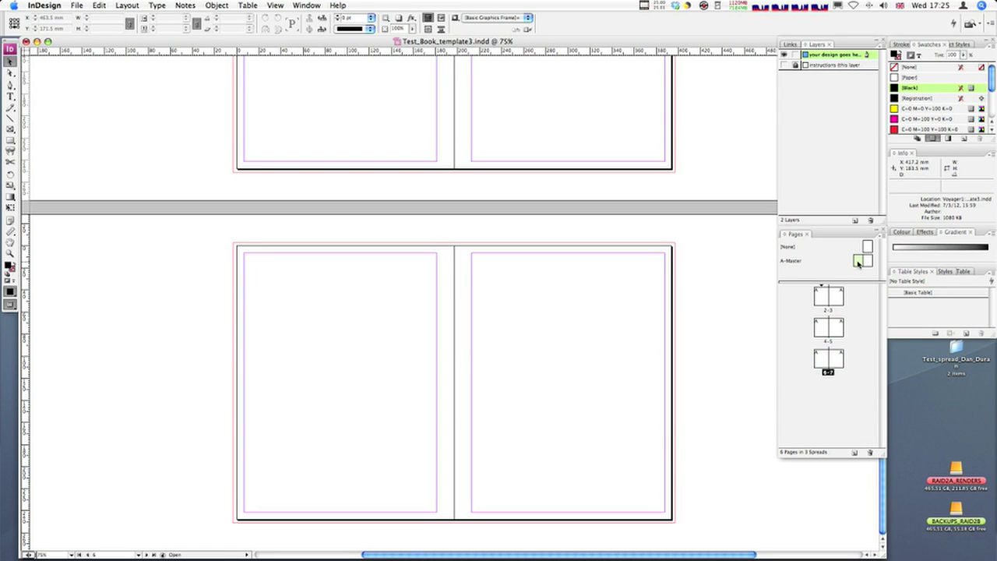
double_click(856, 262)
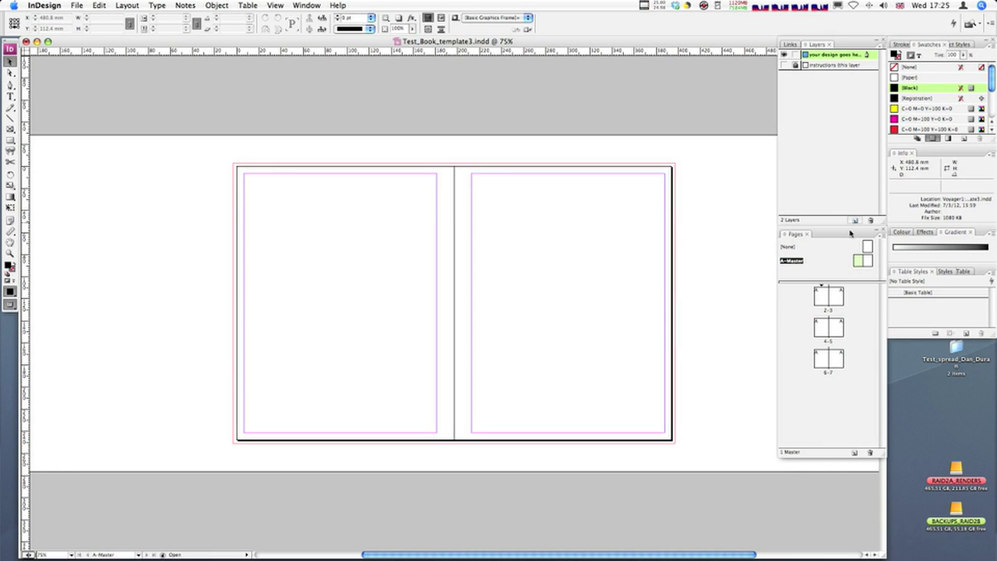
left_click(299, 5)
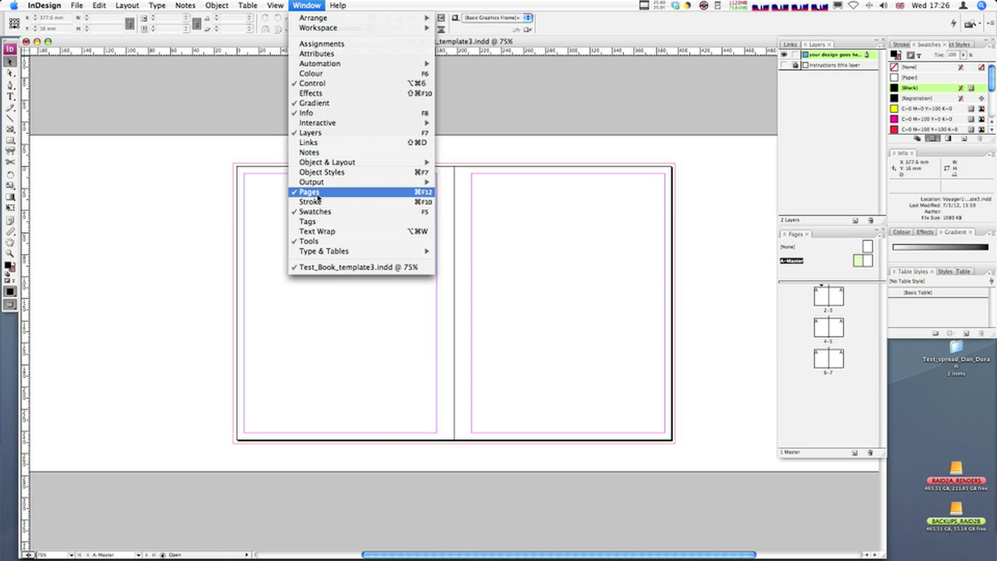
left_click(447, 219)
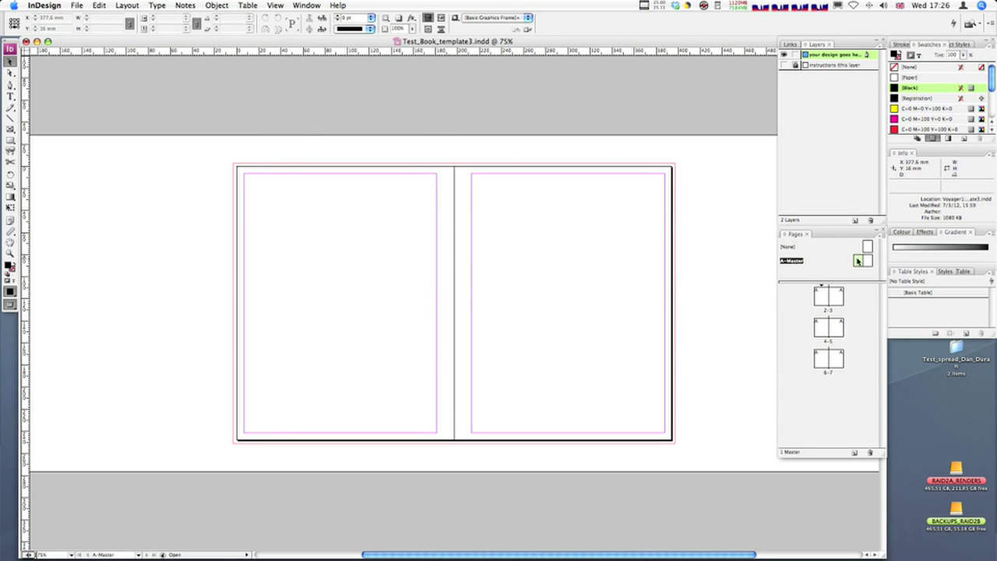
double_click(857, 261)
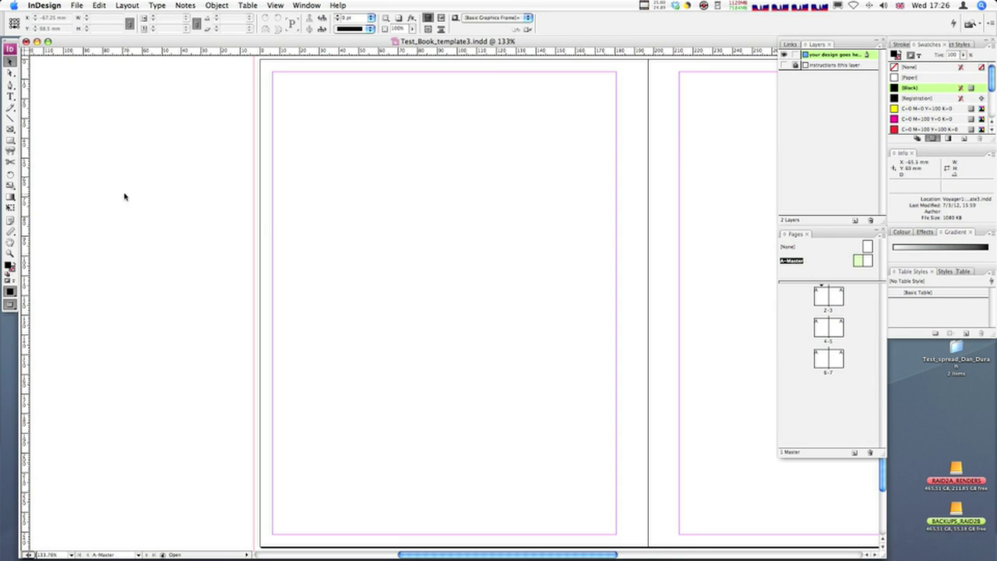
Step: Draw a black rectangle about 57 mm wide and 61 mm high on the left A-Master page
left_click(11, 140)
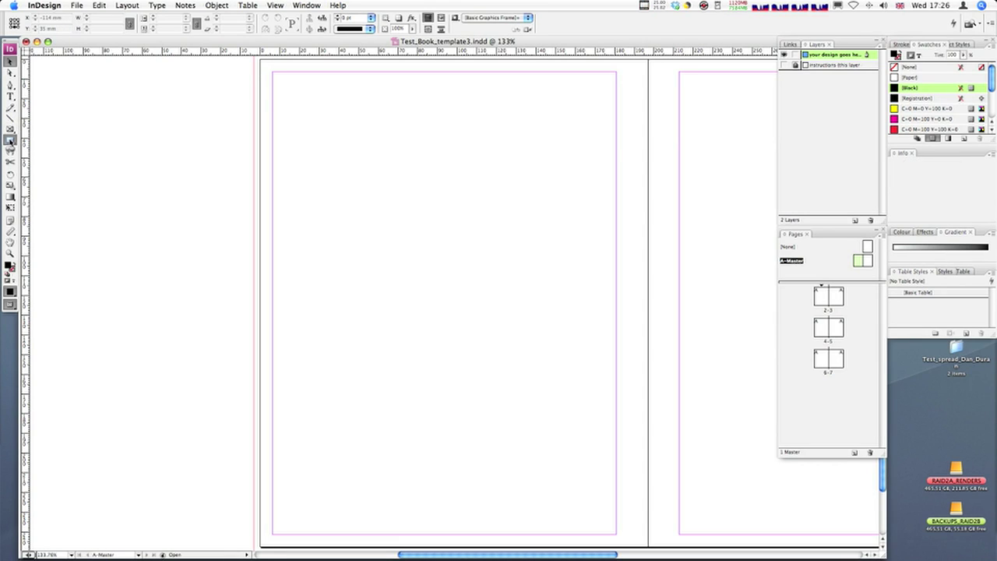
left_click_drag(400, 165, 513, 283)
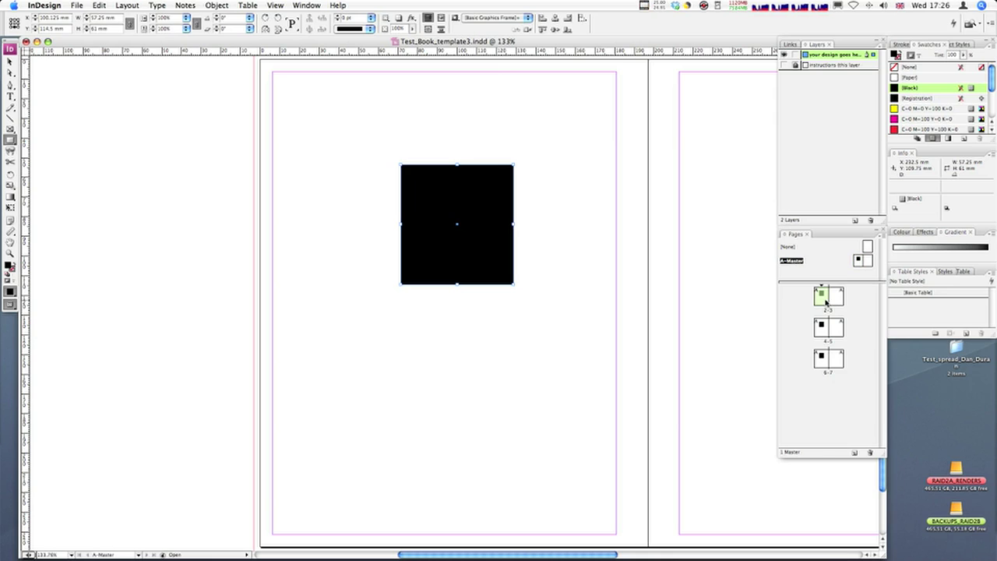
Step: Check pages 4 and 6, and then all three spreads together, for the rectangle from the master
double_click(824, 327)
double_click(824, 360)
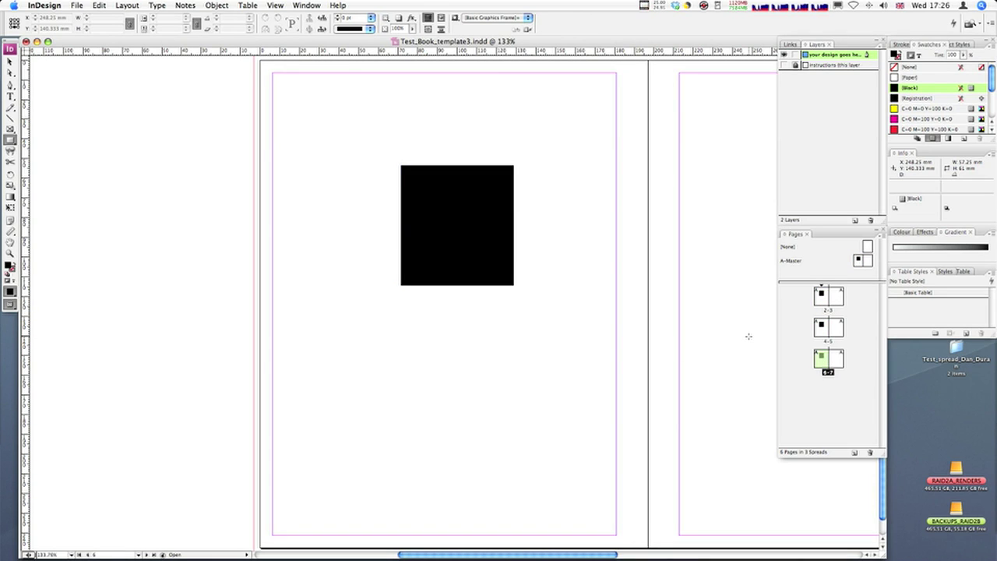
key("super+minus")
key("super+minus")
key("super+minus")
key("super+minus")
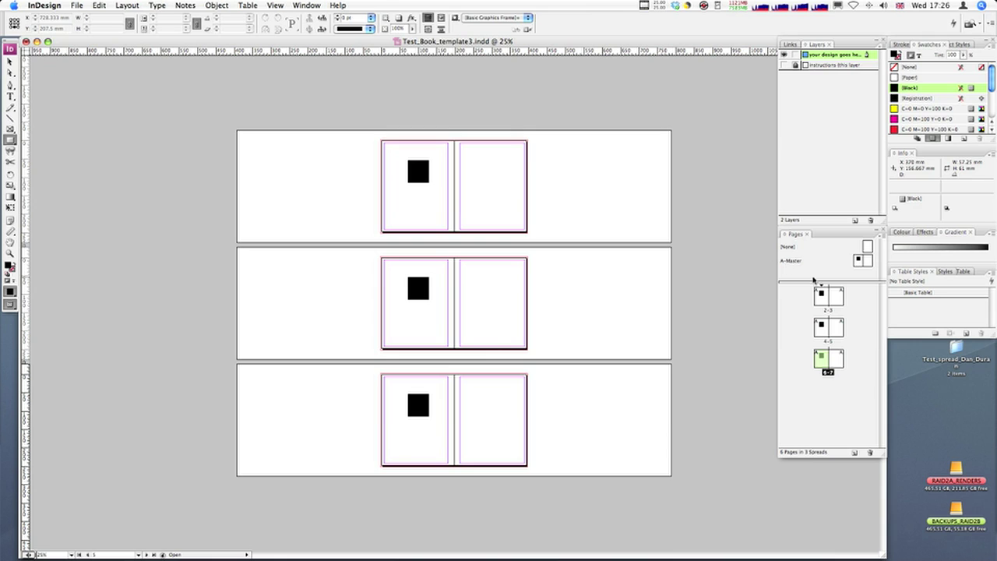
Step: Return to the A-Master spread and delete the small black rectangle from its left page
double_click(859, 262)
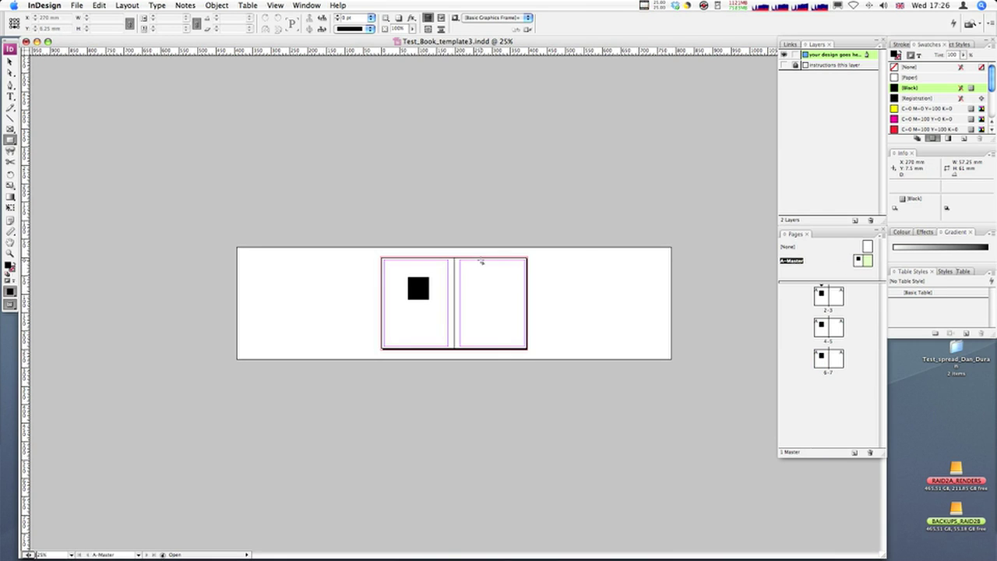
left_click(421, 284)
left_click(536, 292)
left_click(15, 61)
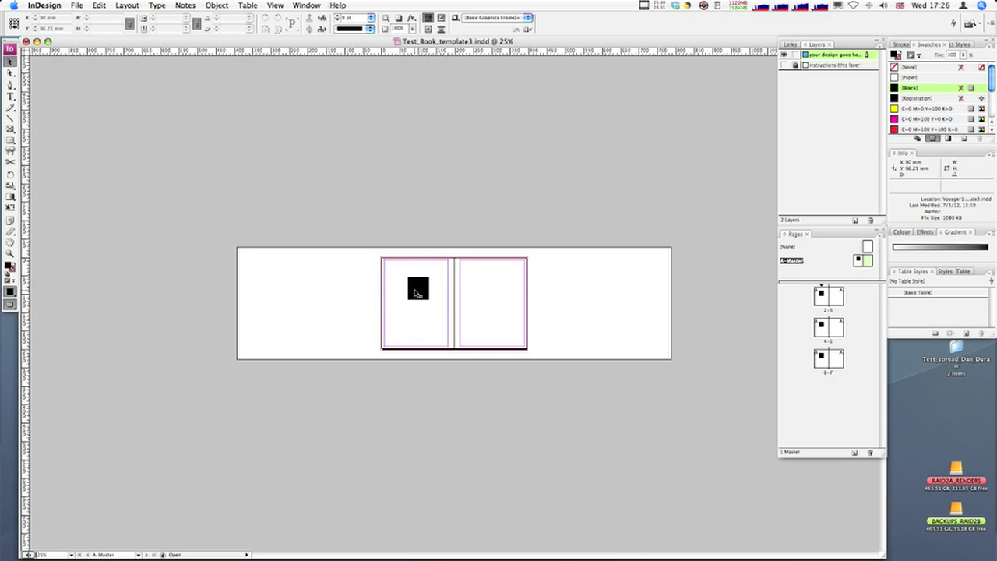
left_click(419, 292)
key("Delete")
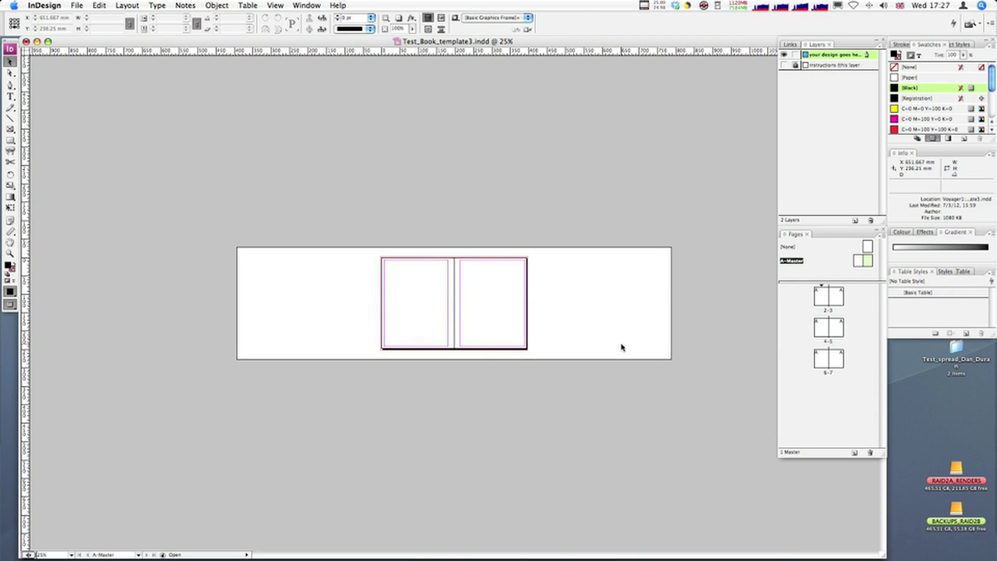
Step: Draw a rectangular frame about 175 mm by 235 mm along the left master page's margins and fill it with Black
key("super+equal")
key("super+equal")
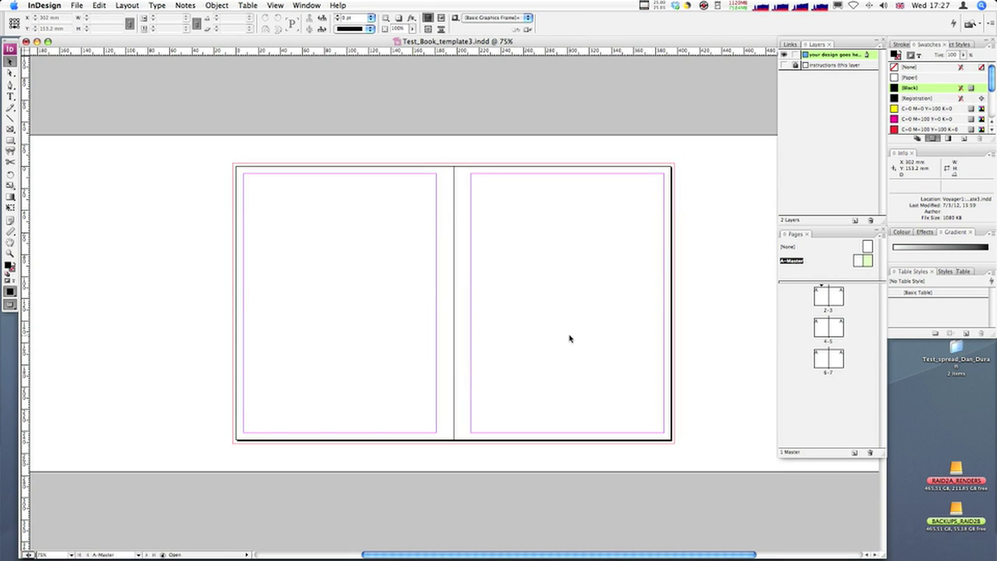
key("super+equal")
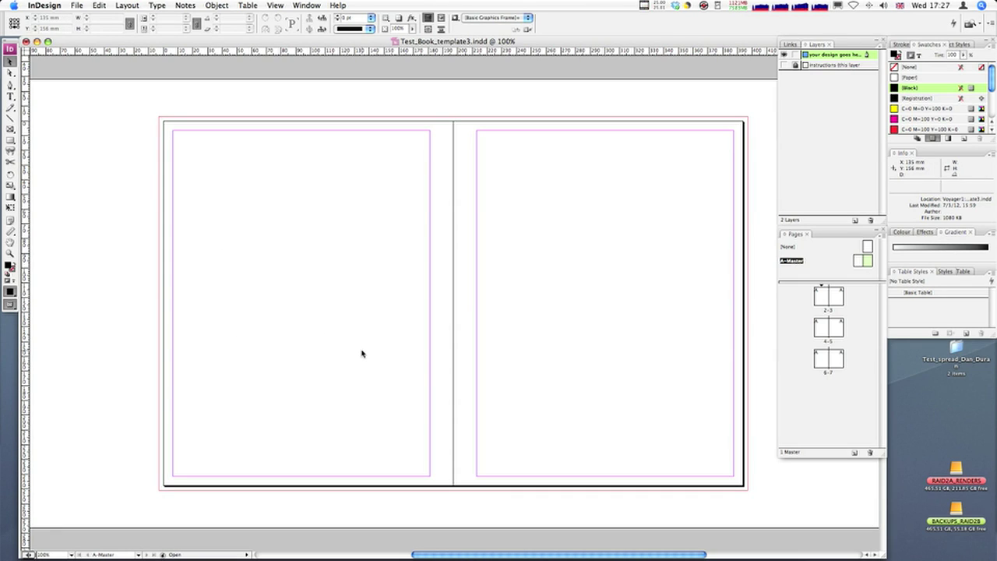
left_click(13, 132)
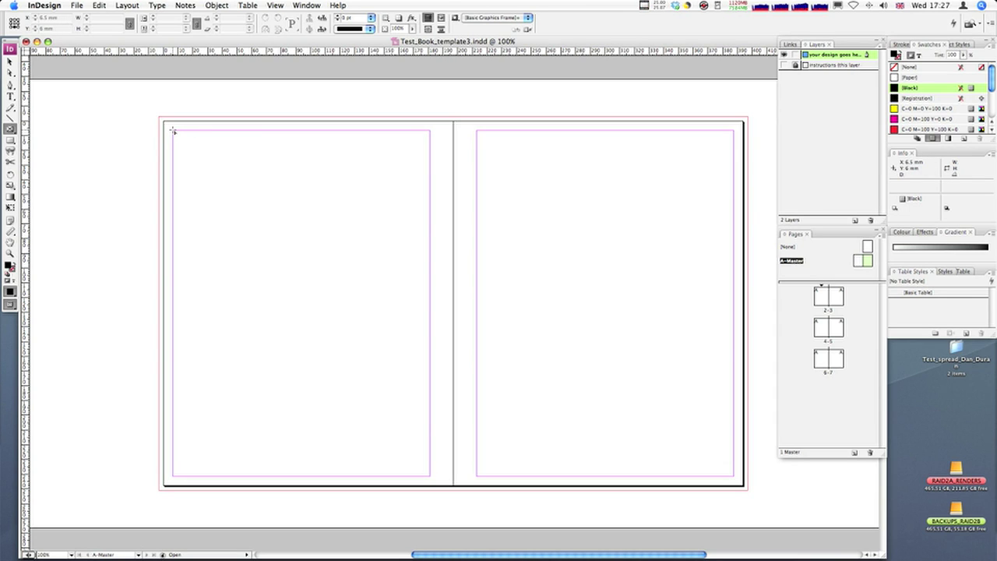
left_click_drag(173, 130, 429, 474)
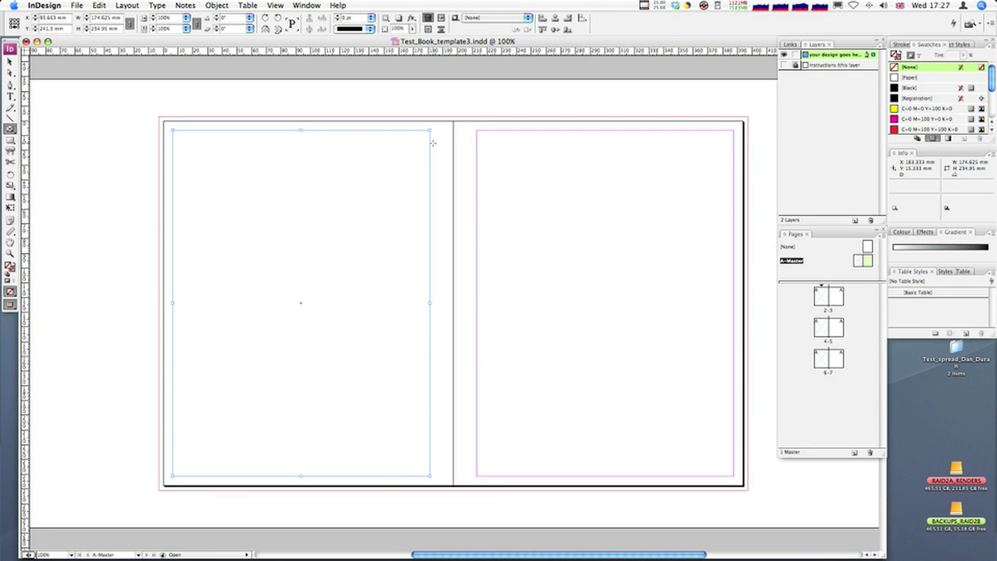
left_click(932, 88)
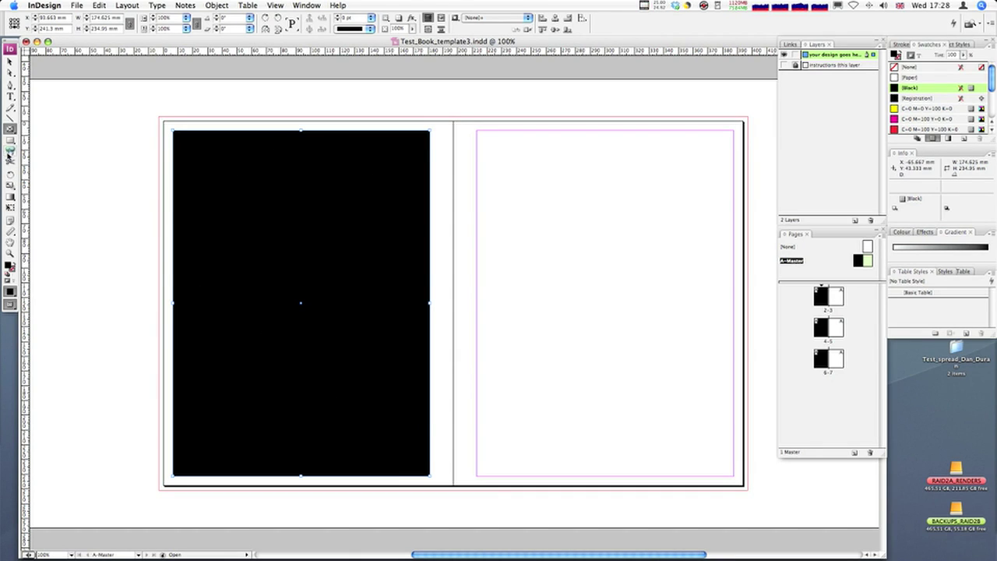
Step: Try narrowing the black frame to about 135 mm by moving its right edge inward
left_click(11, 62)
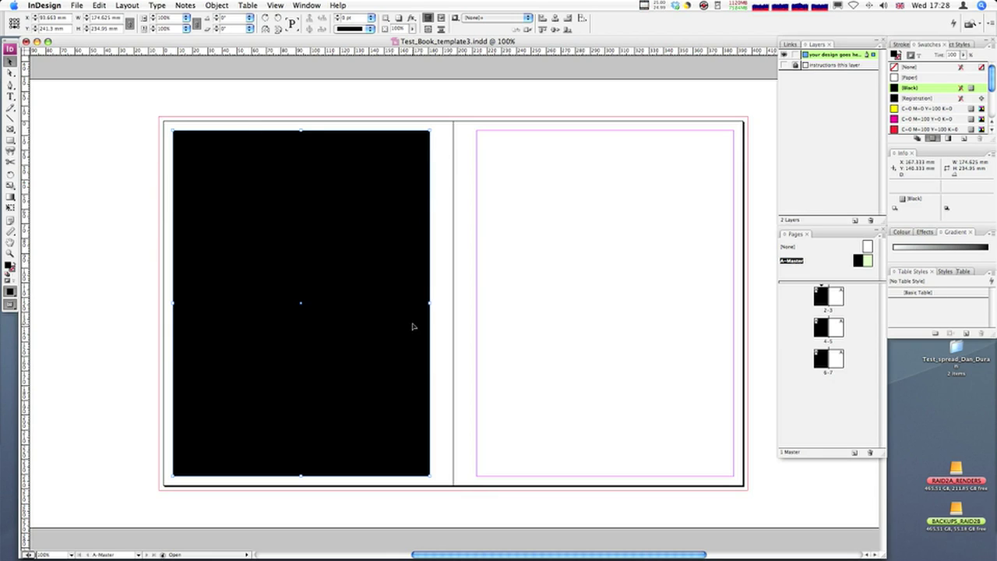
left_click_drag(431, 302, 371, 302)
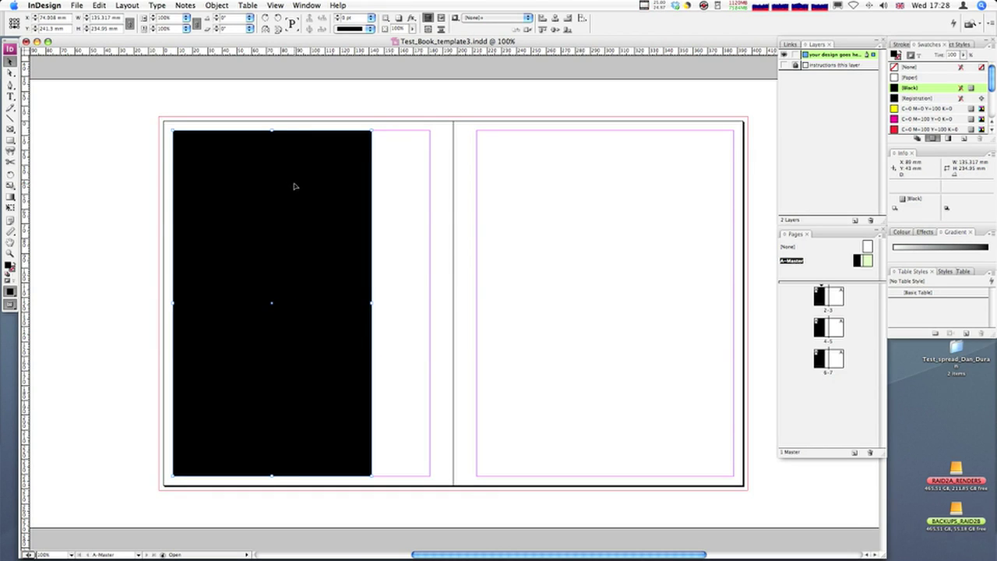
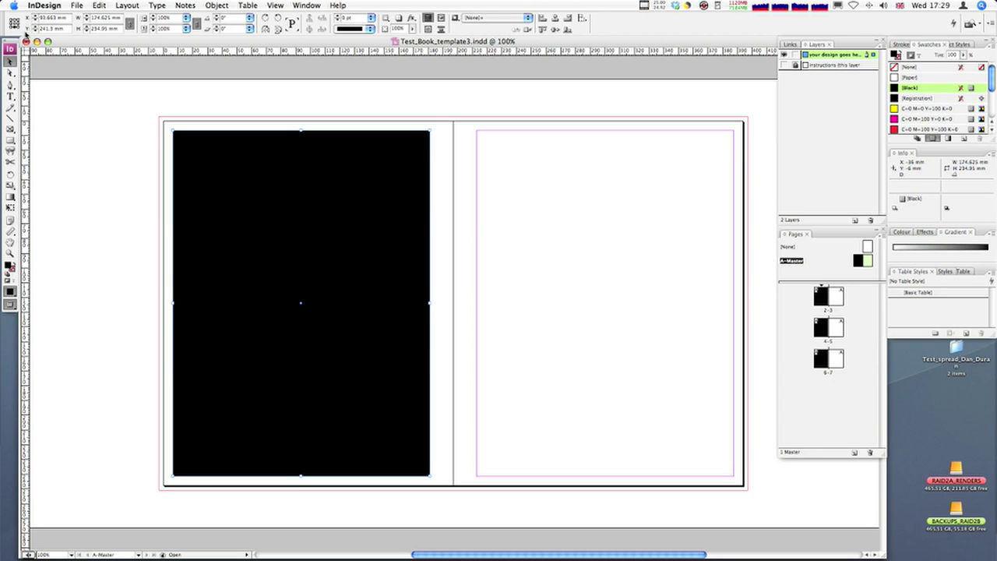
Step: Try scaling the black frame to 50% from its bottom-left reference point, then undo the scaling
left_click(11, 23)
left_click(186, 17)
left_click(176, 69)
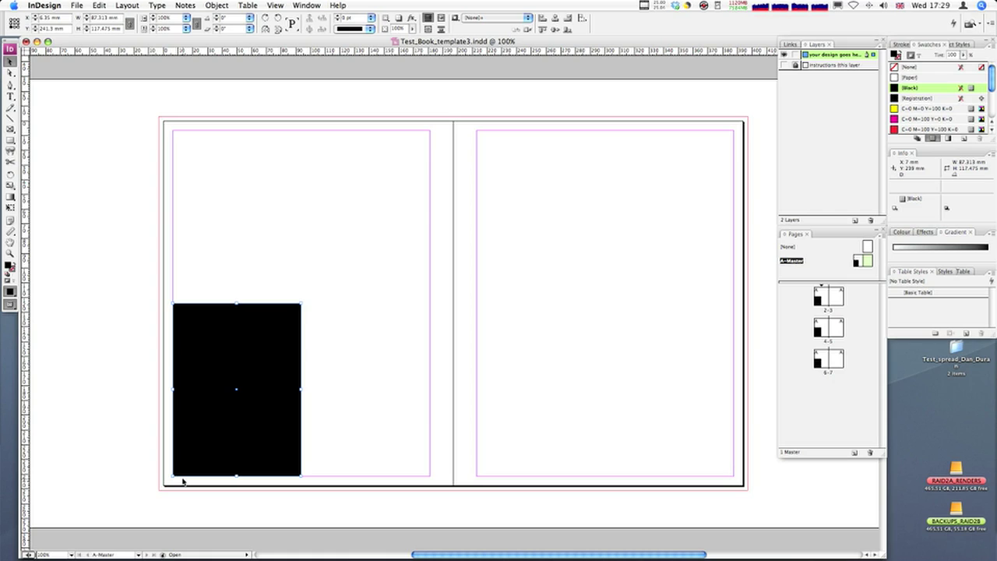
key("super+z")
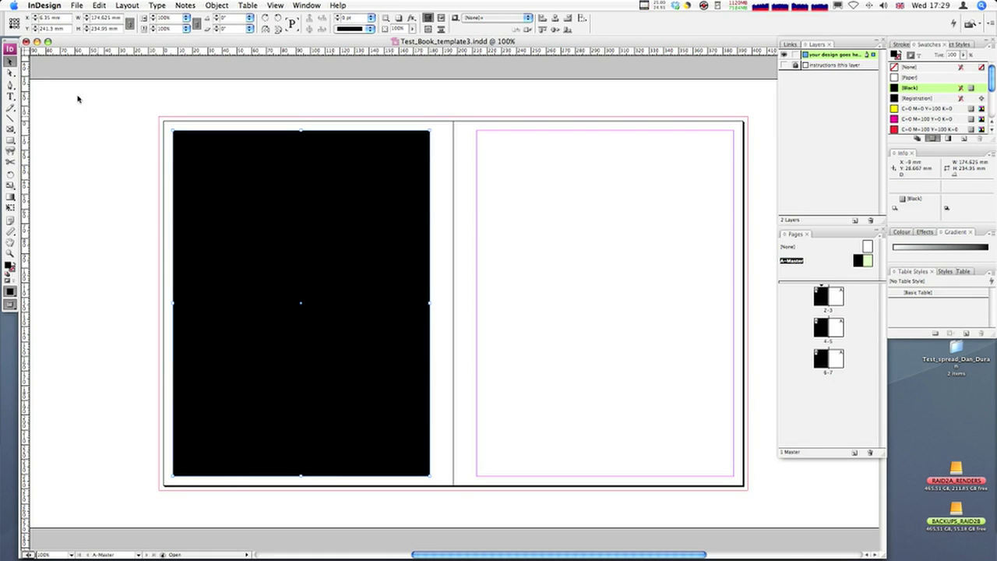
Step: Scale the black frame proportionally to 90% from its centre reference point
left_click(14, 24)
left_click(187, 18)
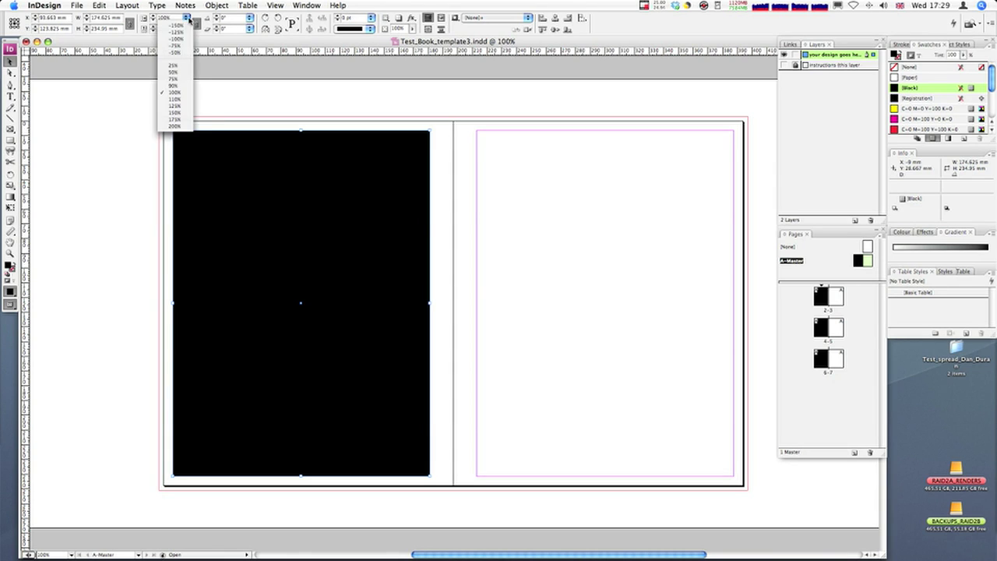
left_click(184, 85)
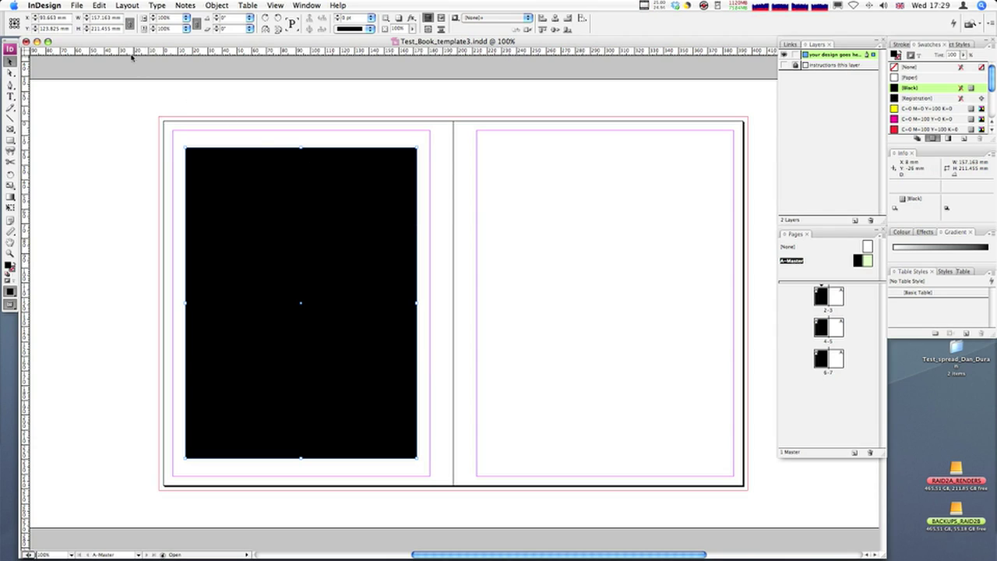
Step: Reduce the black frame's width proportionally to 156 mm and deselect it
left_click(86, 20)
left_click(87, 20)
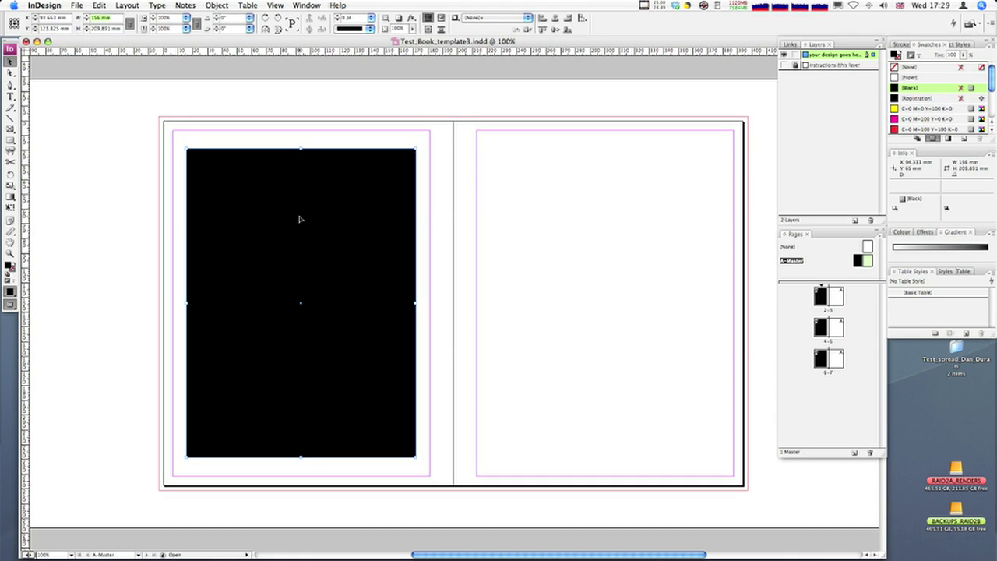
left_click(429, 184)
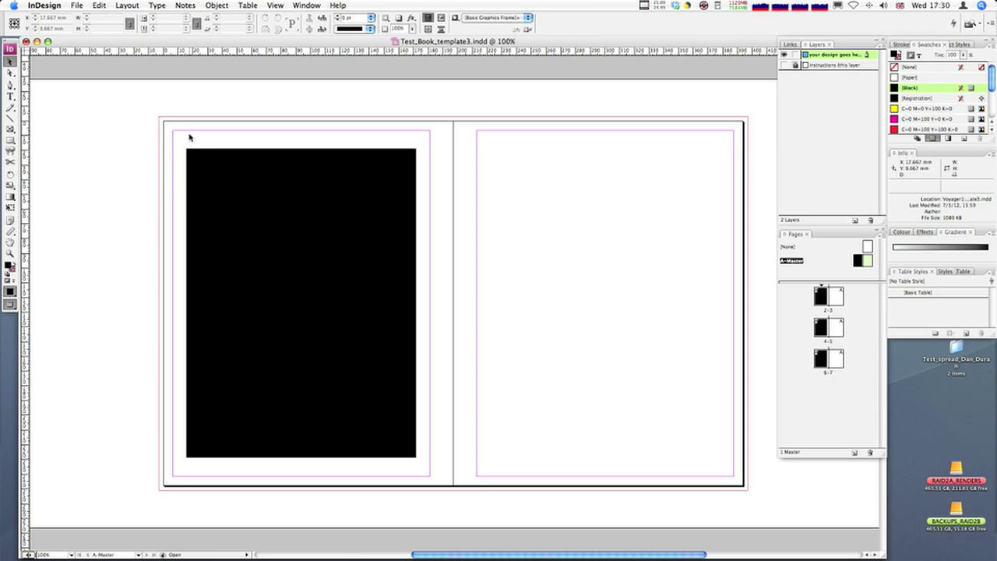
Step: Copy the black frame's top-left X position into its Y position, setting Y to 15.663 mm
left_click(224, 185)
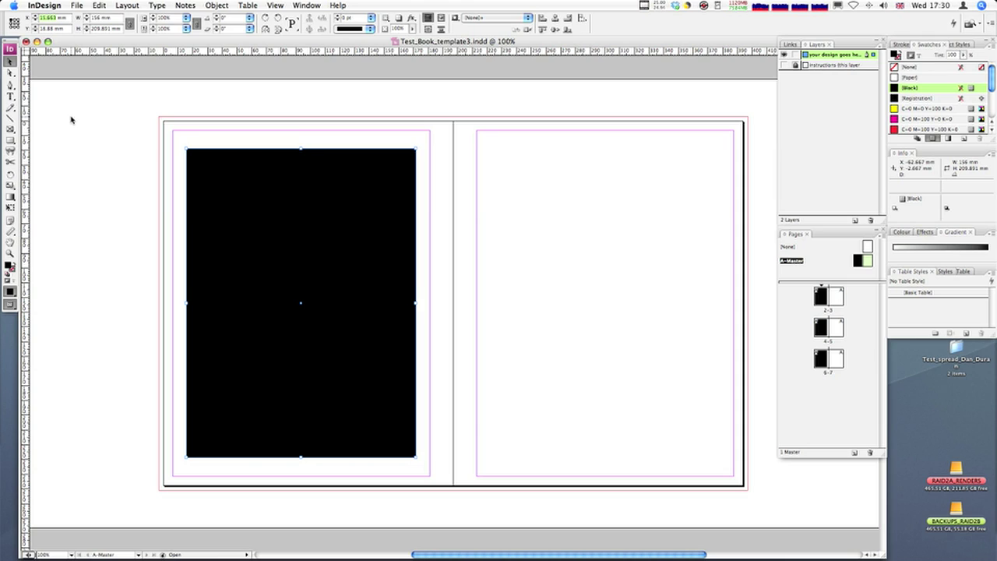
key("super+c")
double_click(52, 28)
key("super+v")
key("Return")
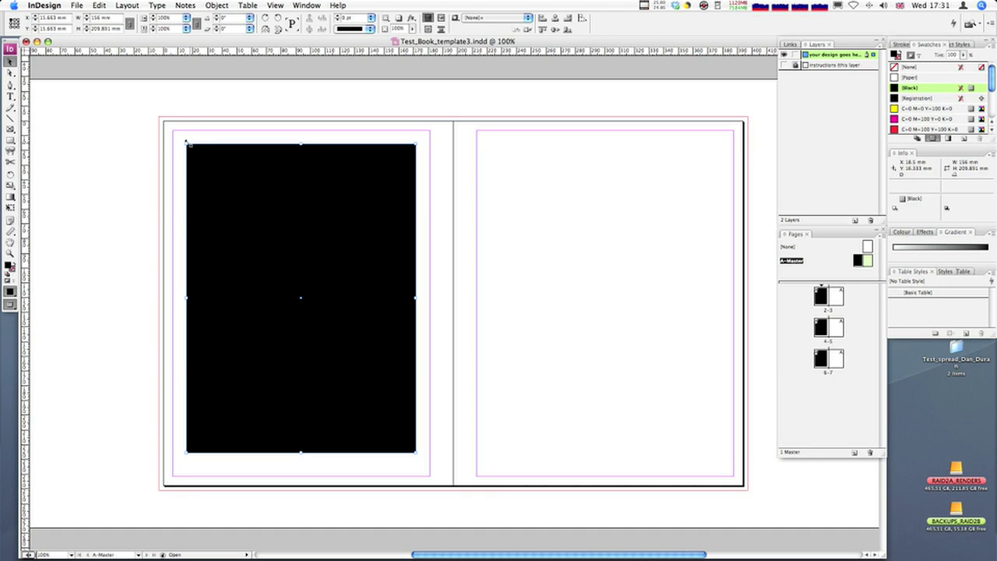
left_click(338, 138)
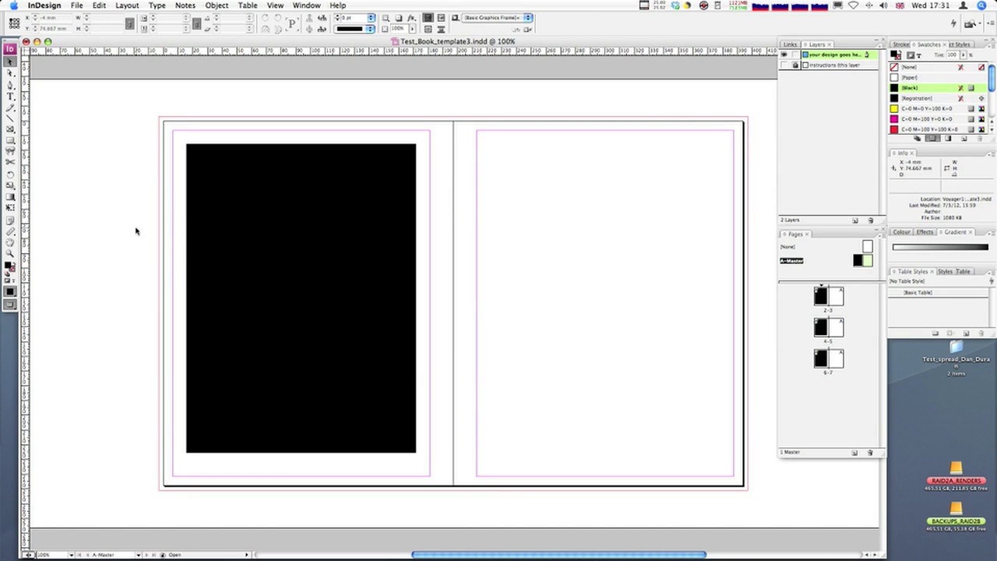
Step: Add a horizontal ruler guide across the pasteboard just above the A-Master spread
left_click(277, 169)
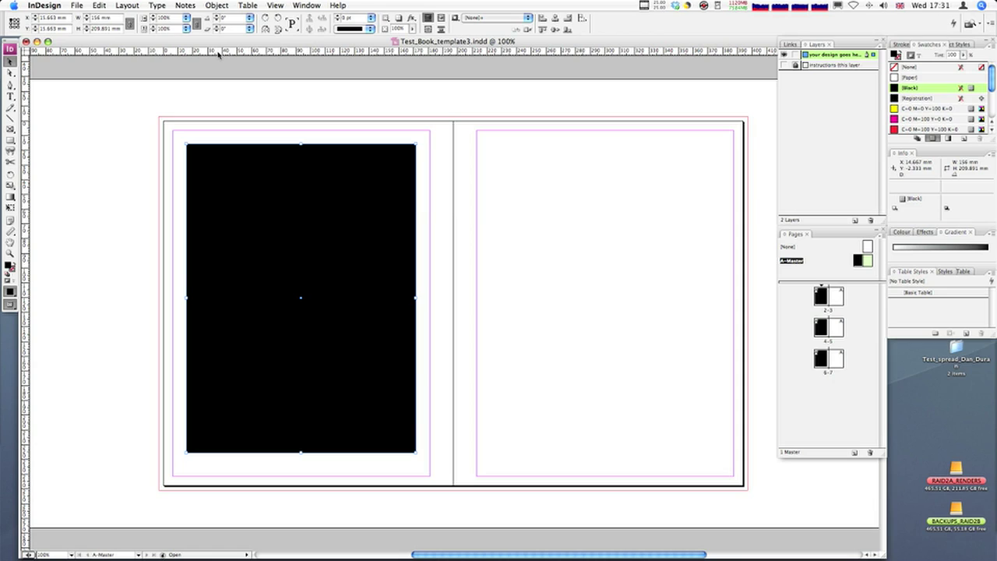
left_click_drag(217, 51, 211, 94)
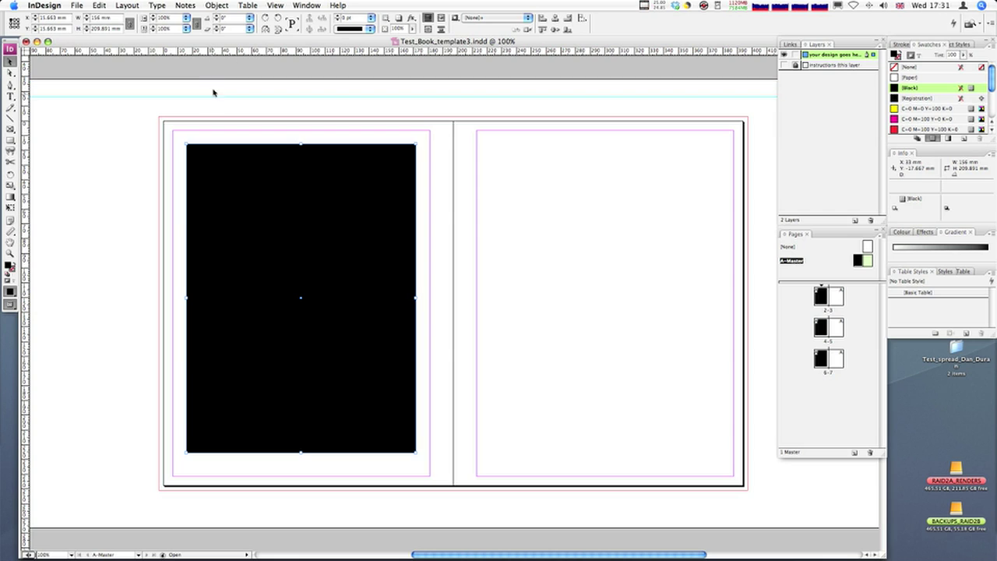
left_click(277, 5)
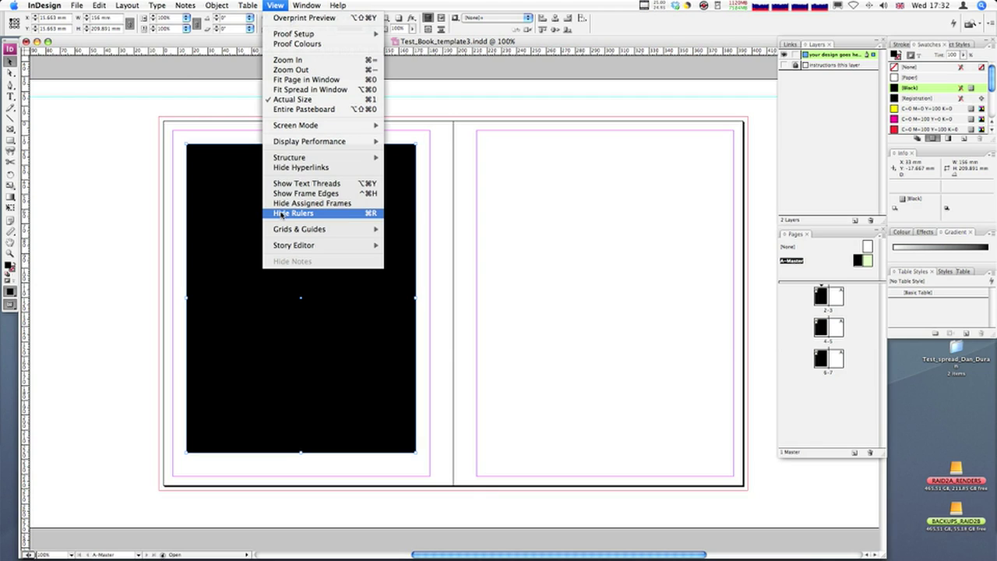
left_click(186, 82)
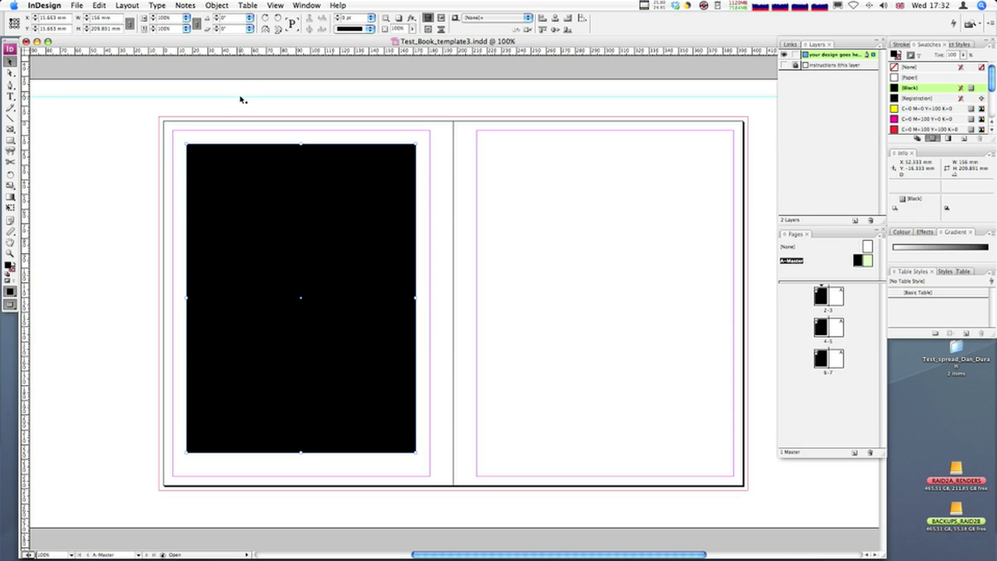
Step: Delete the horizontal guide above the spread, plus a trial guide placed by eye along the black frame's top edge
left_click(275, 5)
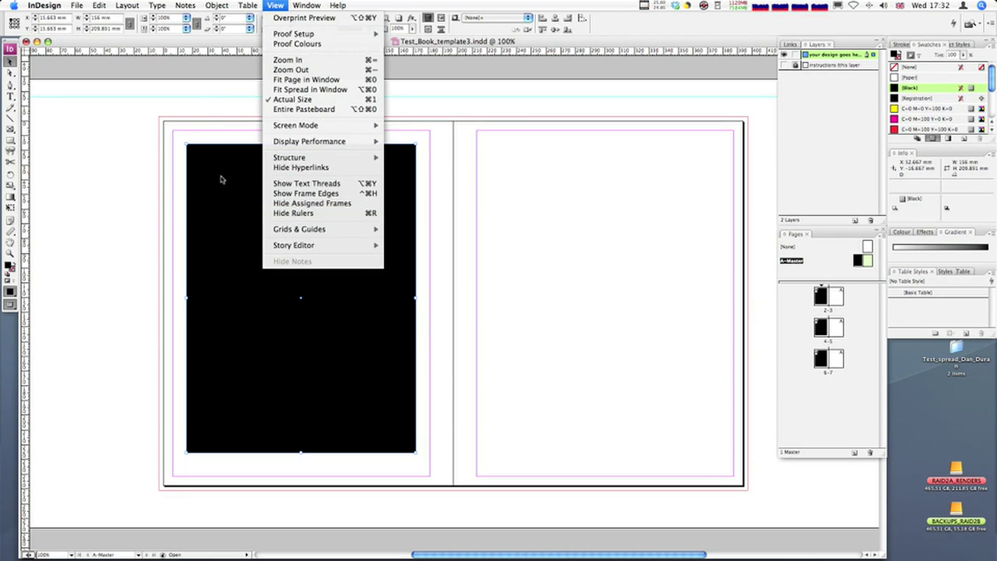
left_click(200, 82)
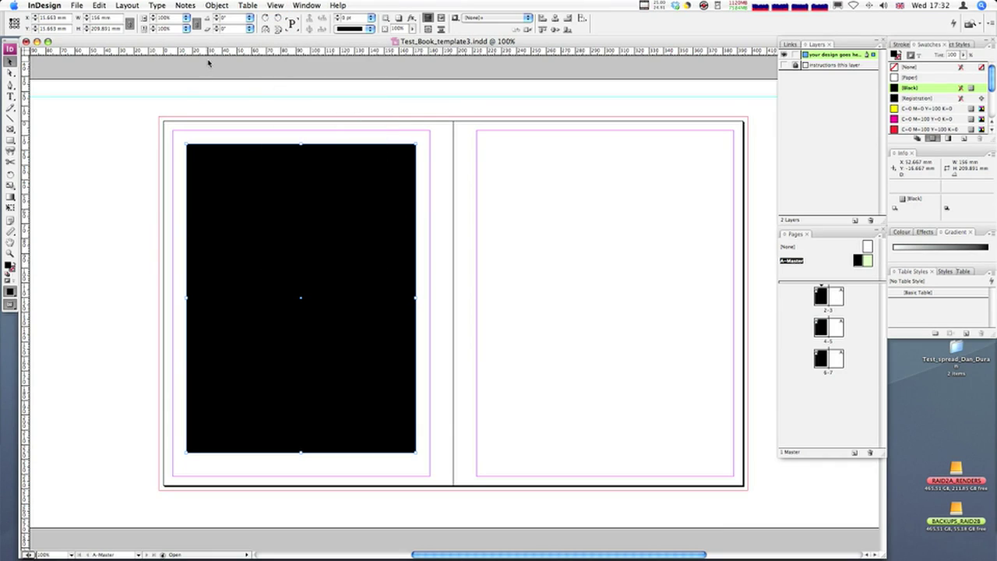
left_click(179, 99)
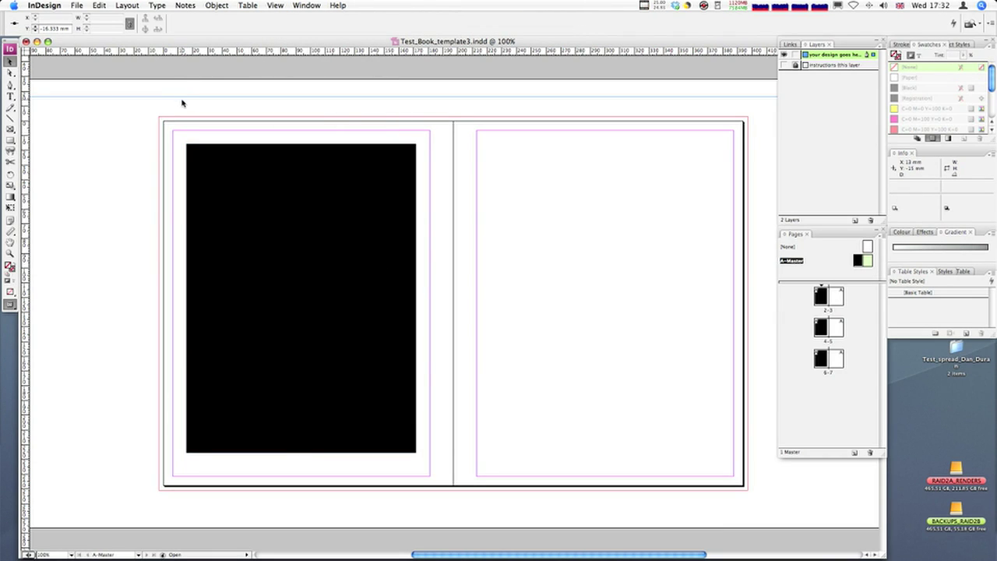
key("Delete")
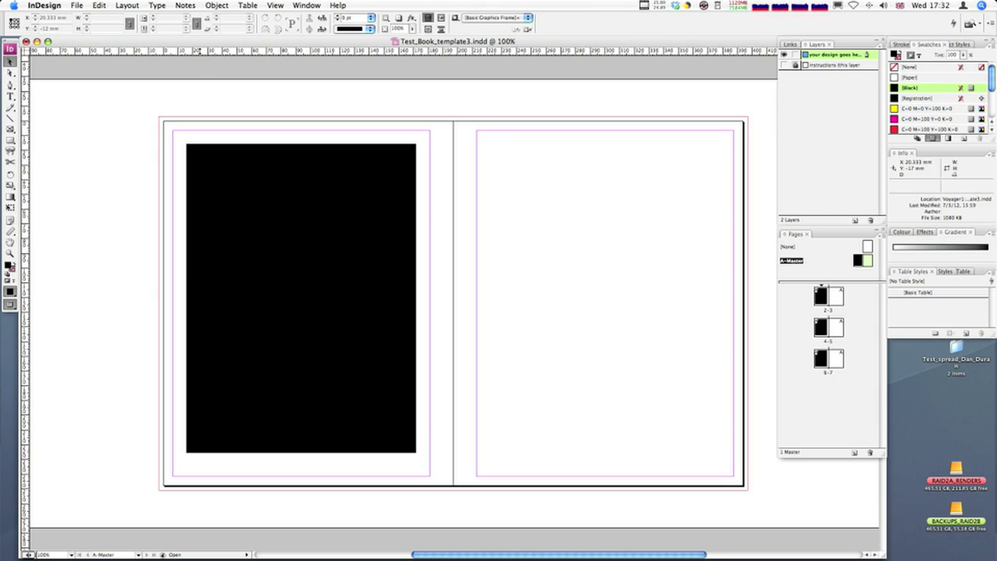
left_click_drag(197, 51, 149, 144)
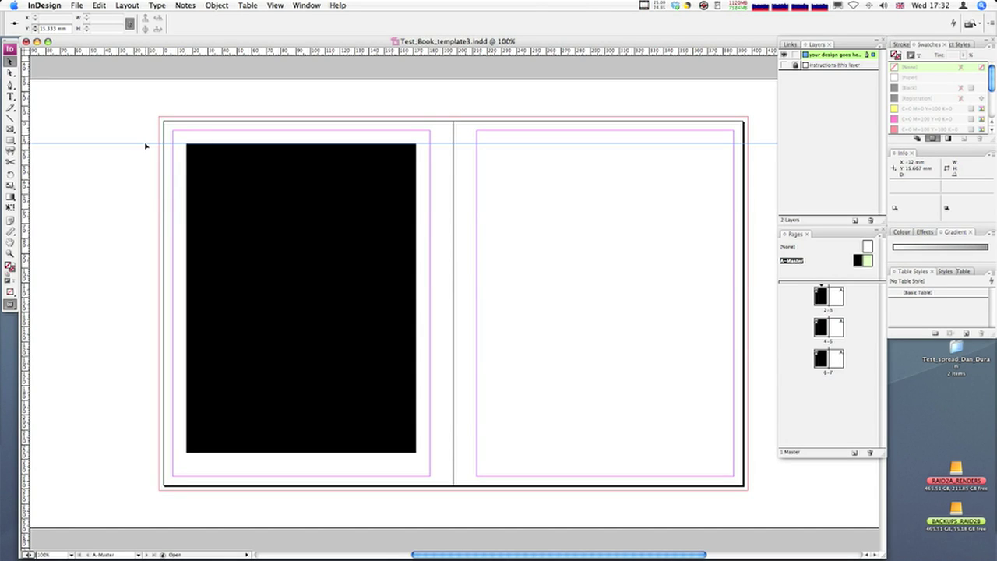
key("Delete")
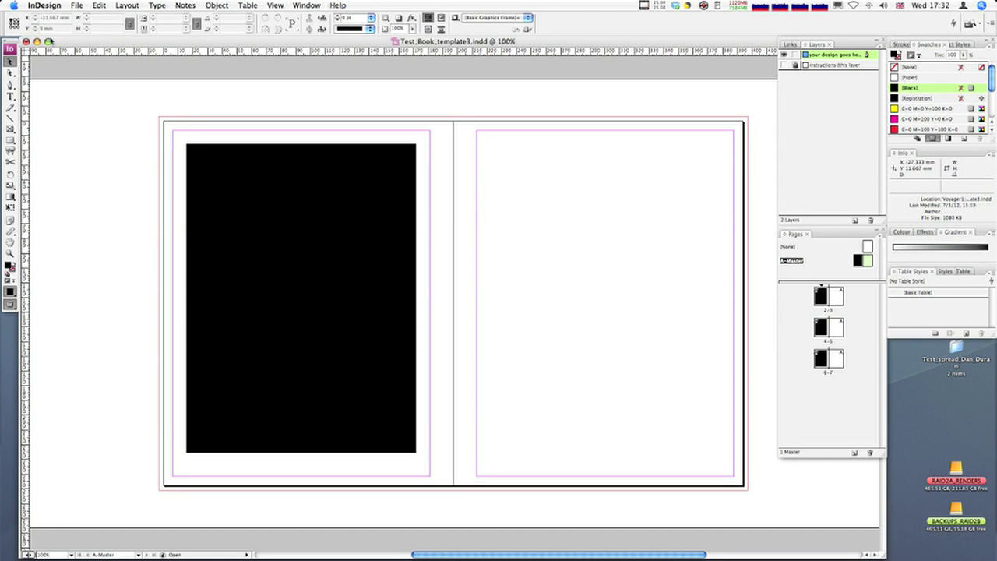
Step: Add a horizontal ruler guide along the black frame's top edge at Y 15.663 mm
left_click(242, 184)
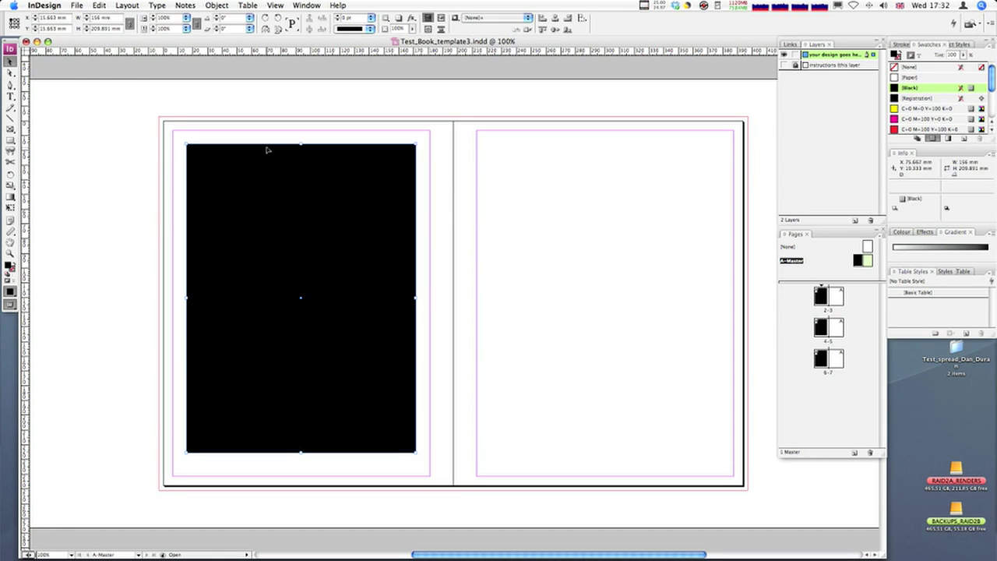
left_click(14, 23)
left_click_drag(159, 53, 155, 100)
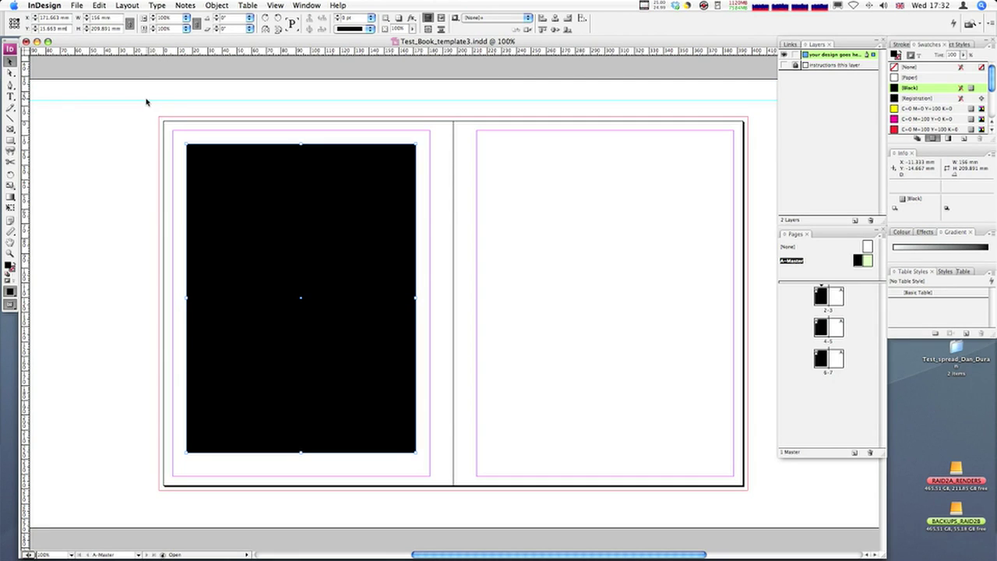
left_click(147, 103)
left_click(146, 101)
left_click(54, 28)
type("-3.653")
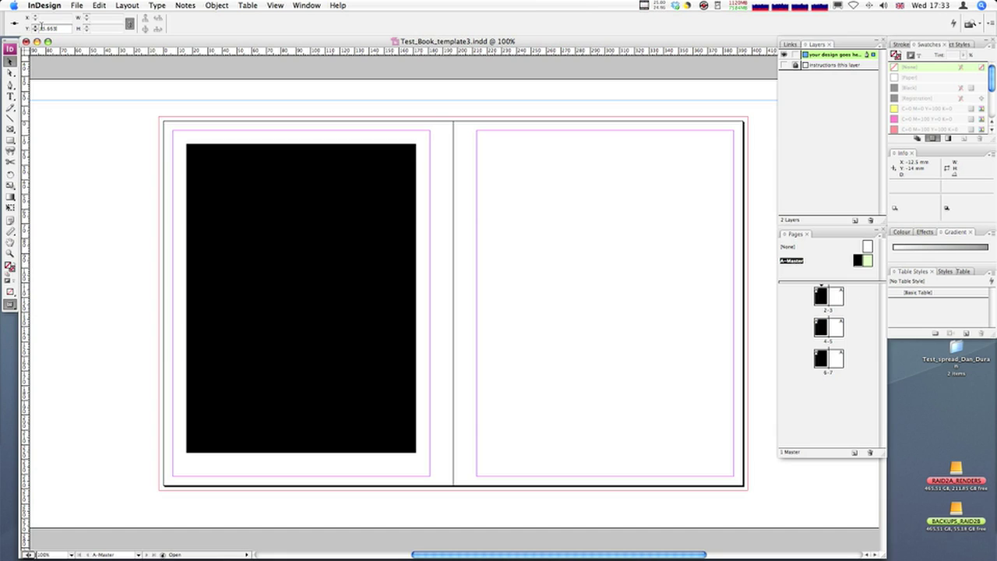
key("Return")
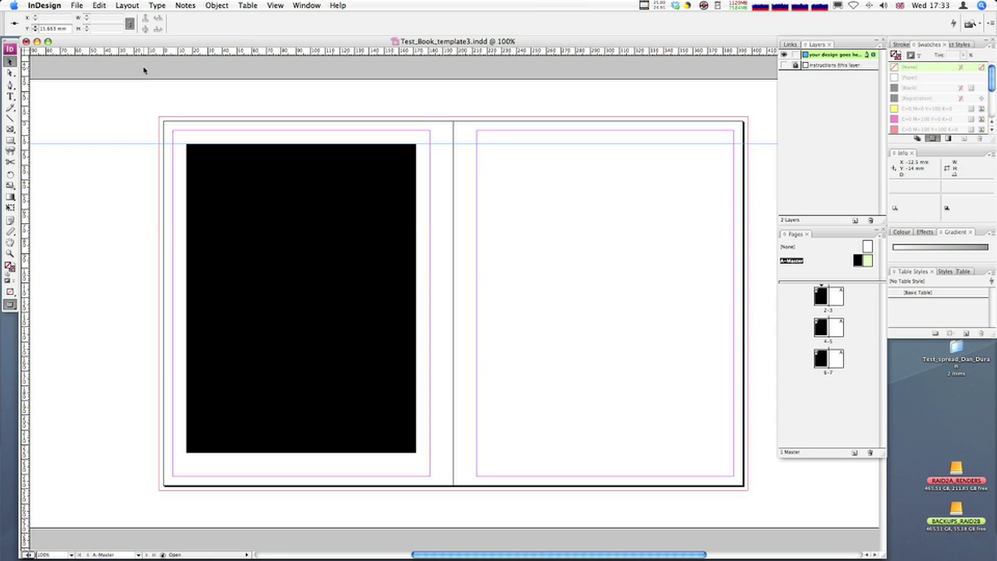
Step: Add a second horizontal ruler guide along the black frame's bottom edge at Y 225.554 mm
left_click(201, 160)
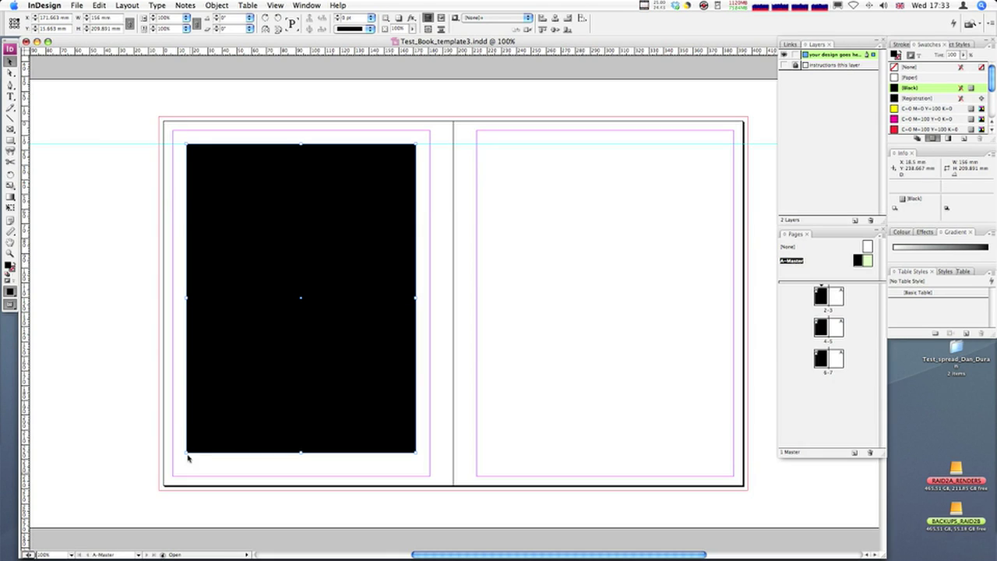
left_click(14, 31)
double_click(59, 29)
left_click(216, 114)
left_click_drag(201, 52, 192, 99)
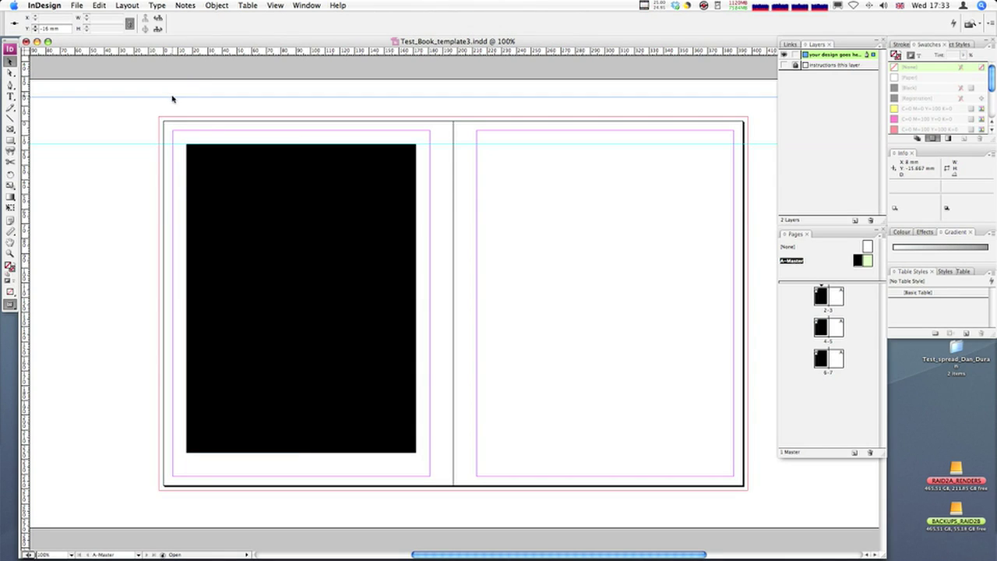
double_click(61, 29)
type("225.554 mm")
key("Return")
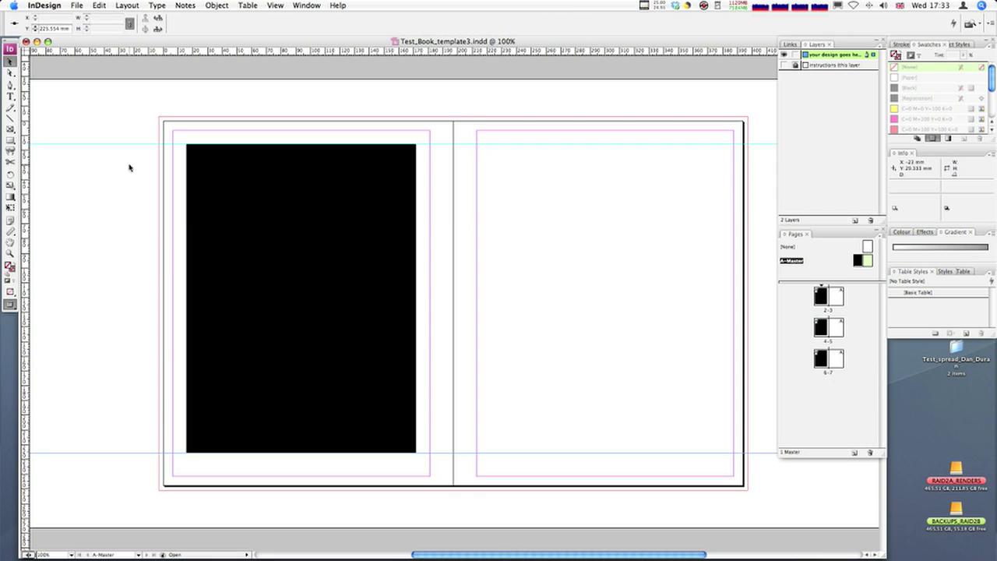
Step: Add a vertical ruler guide through the black frame's horizontal centre at X 93.663 mm
left_click(220, 192)
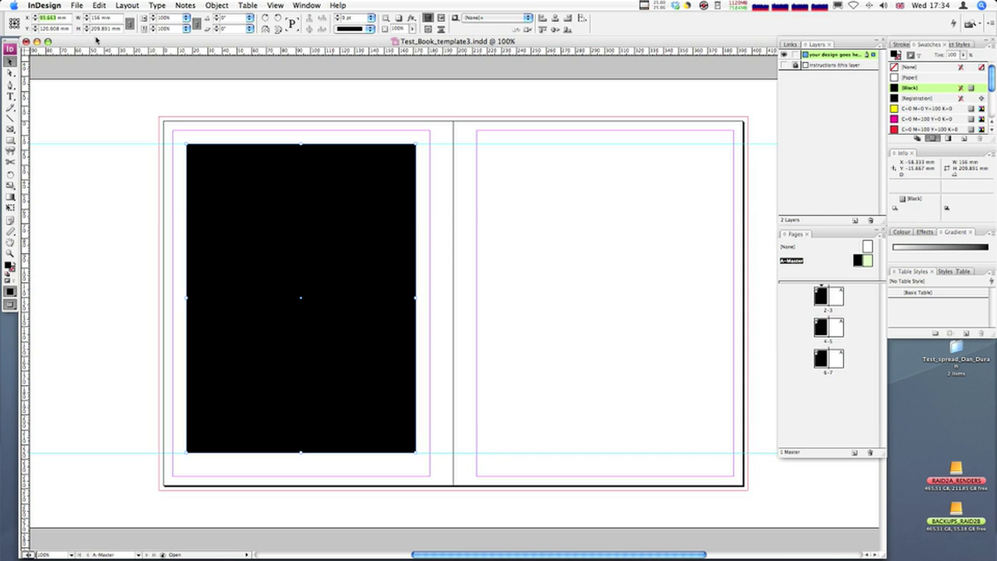
left_click_drag(25, 92, 97, 98)
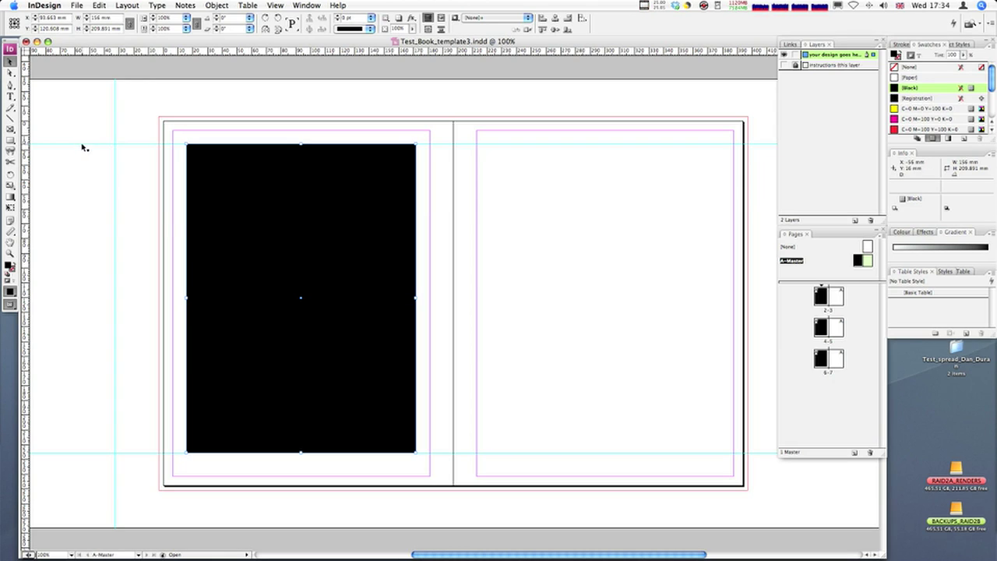
left_click(115, 123)
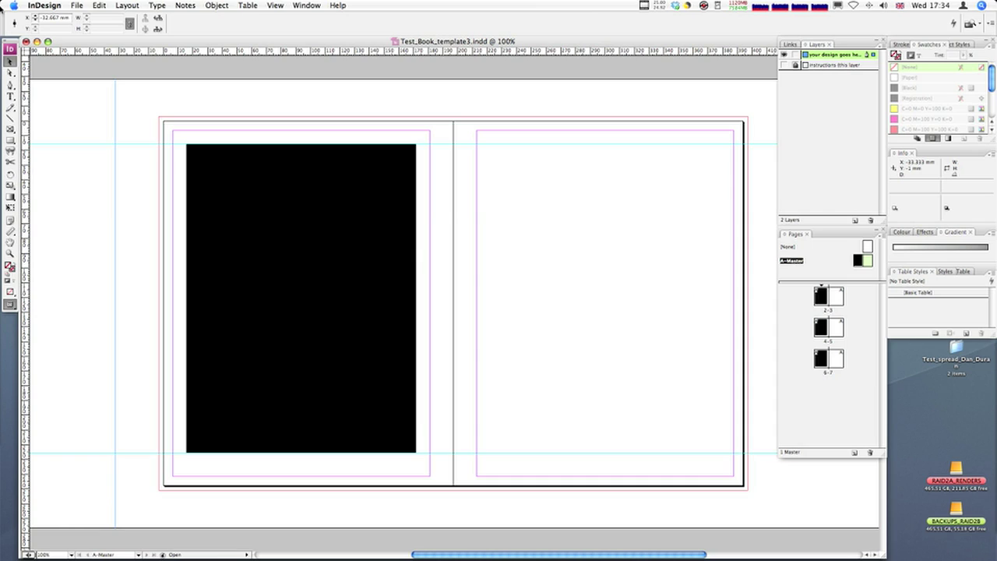
double_click(56, 16)
type("93.663mm")
key("Return")
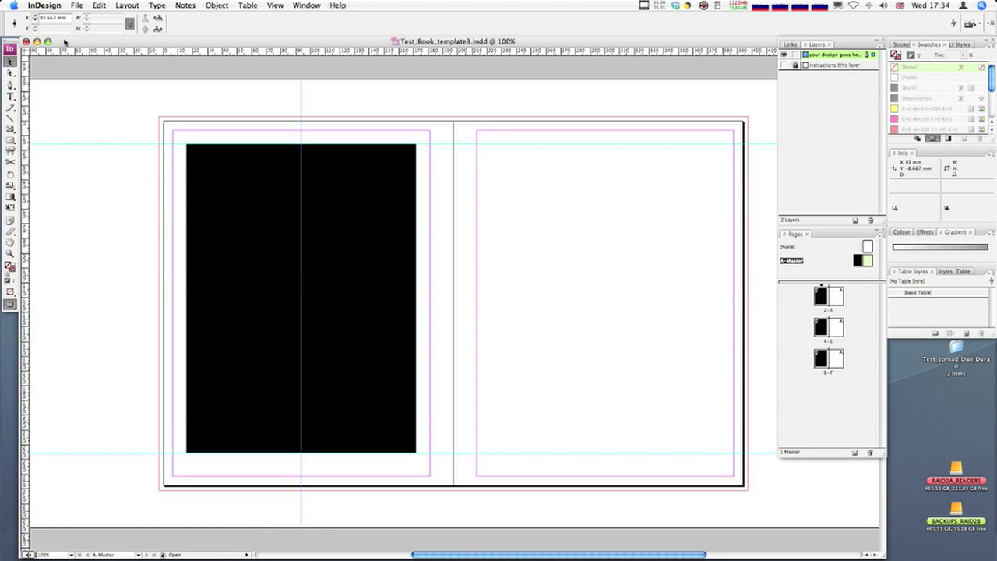
Step: Add a vertical ruler guide just right of the frame's centre guide at X 96.663 mm
left_click_drag(28, 117, 111, 108)
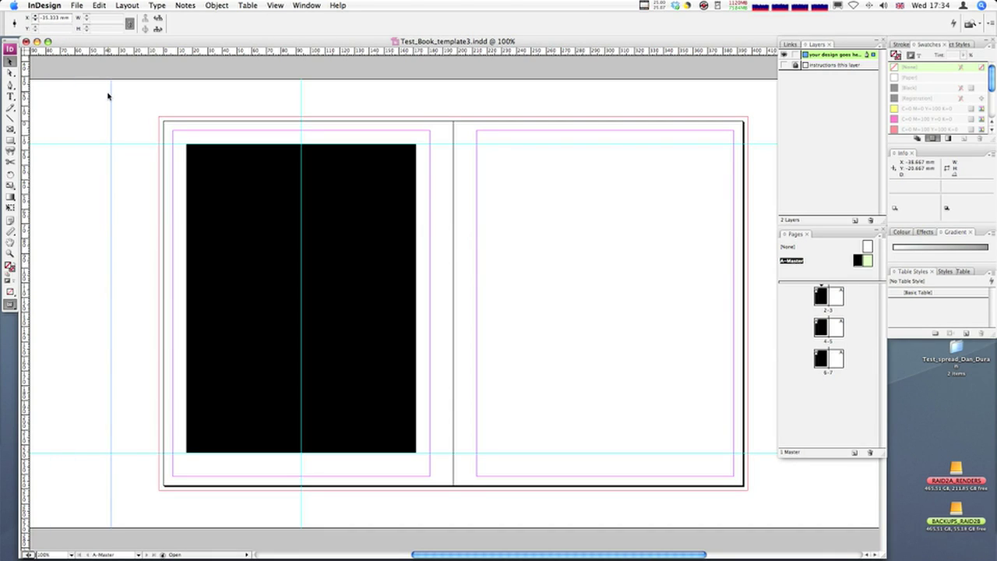
double_click(60, 18)
type("93.663")
key("Return")
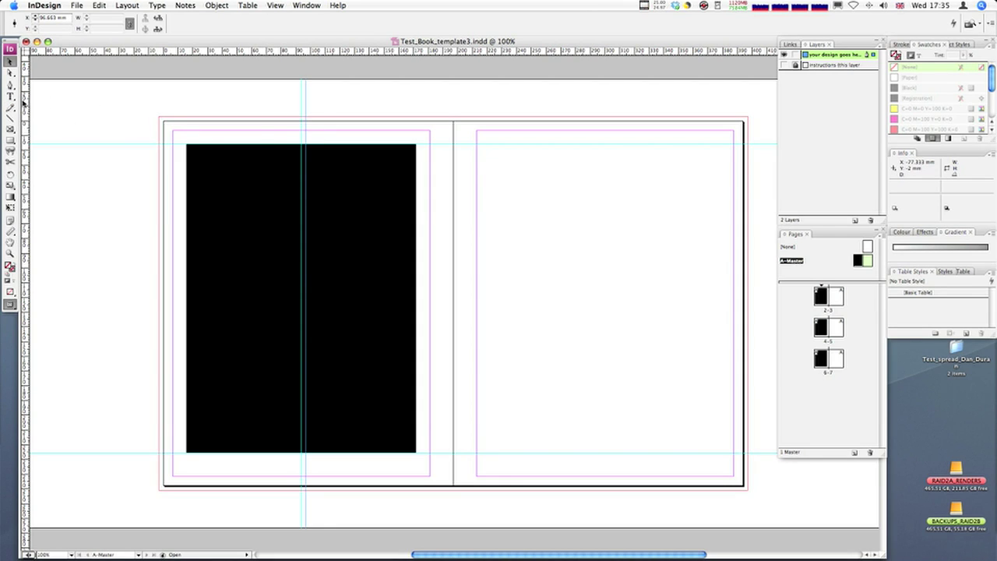
Step: Add a vertical ruler guide left of the frame's centre guide, mirroring the offset of the one on its right
left_click_drag(28, 98, 52, 95)
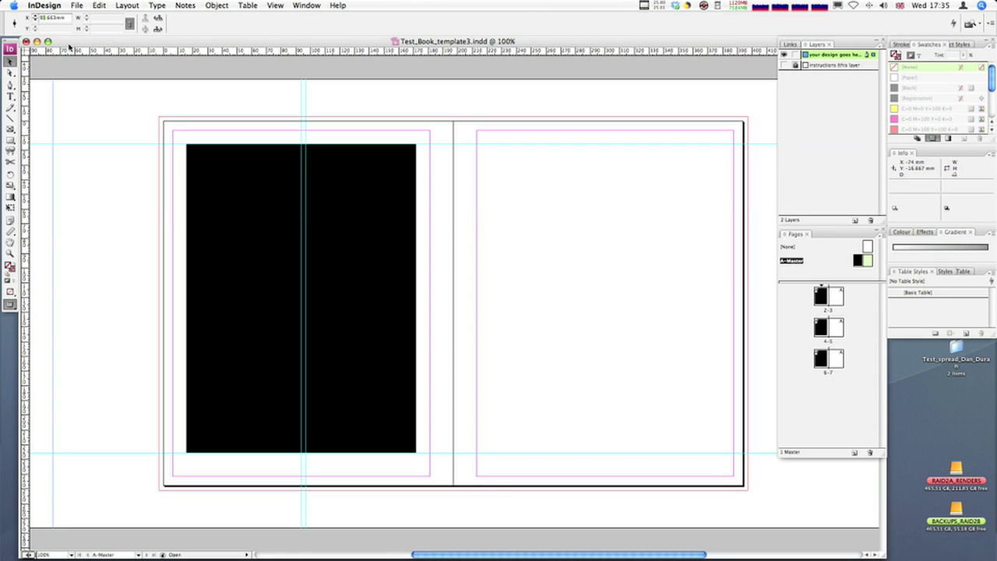
key("Return")
left_click(370, 116)
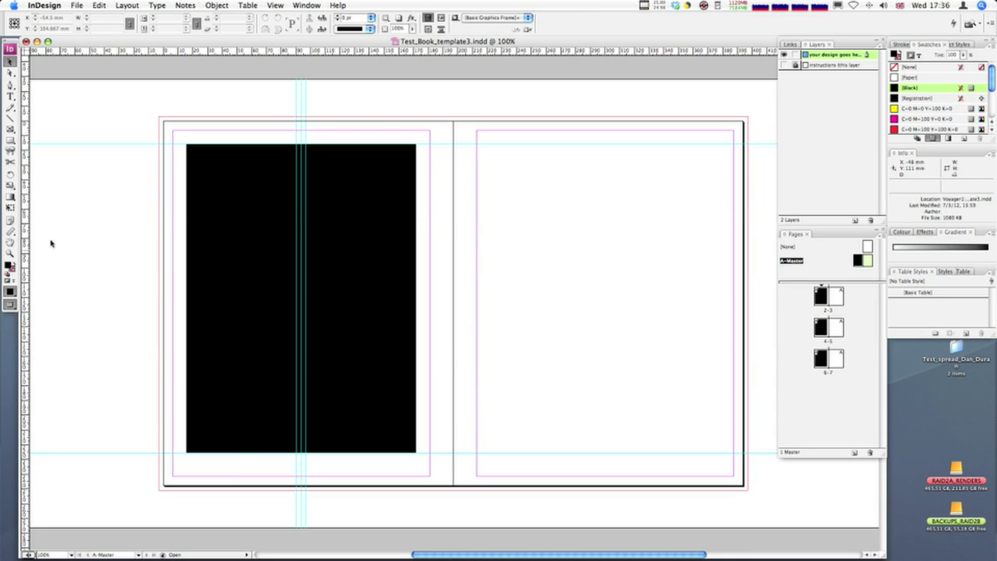
left_click(10, 129)
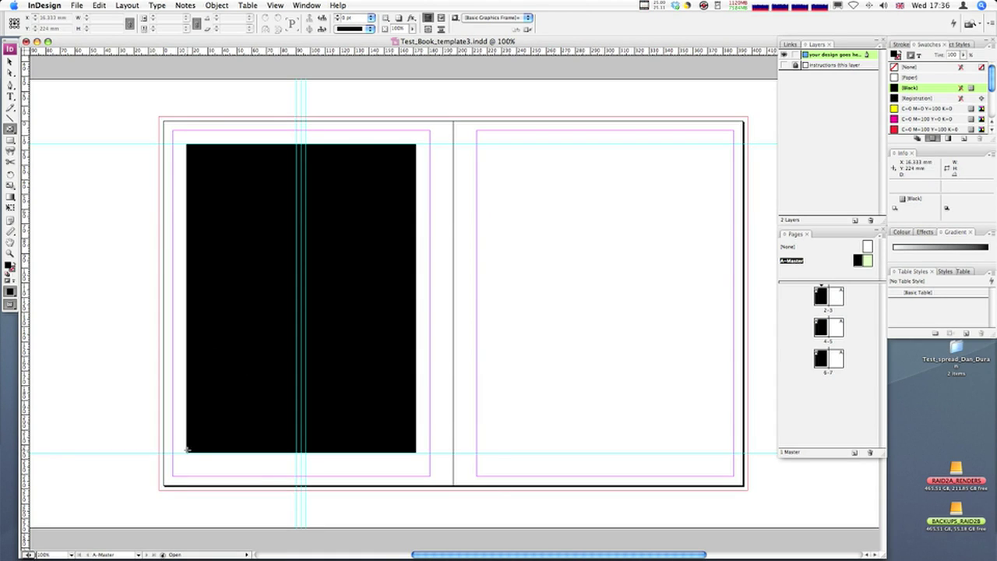
left_click_drag(187, 452, 296, 428)
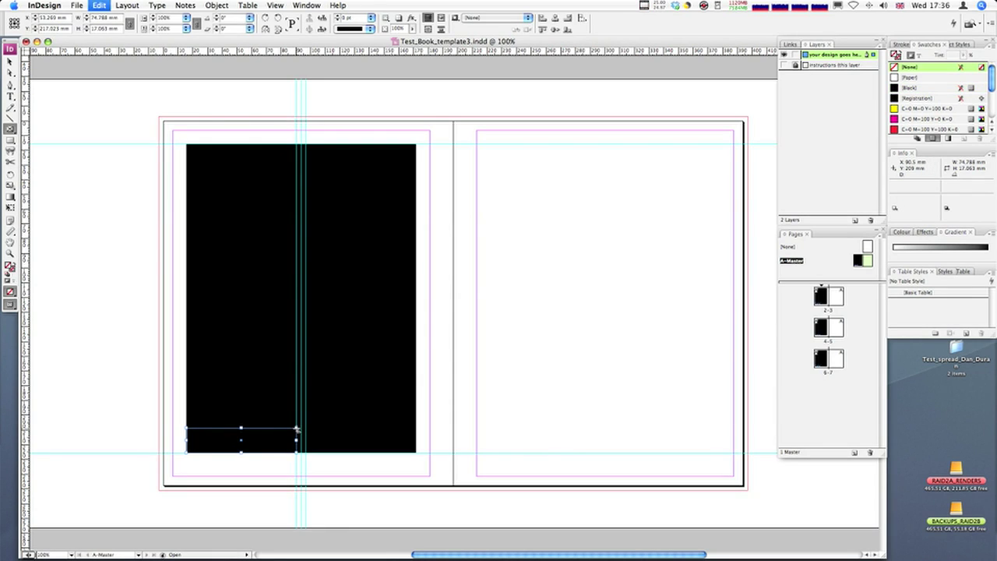
key("Delete")
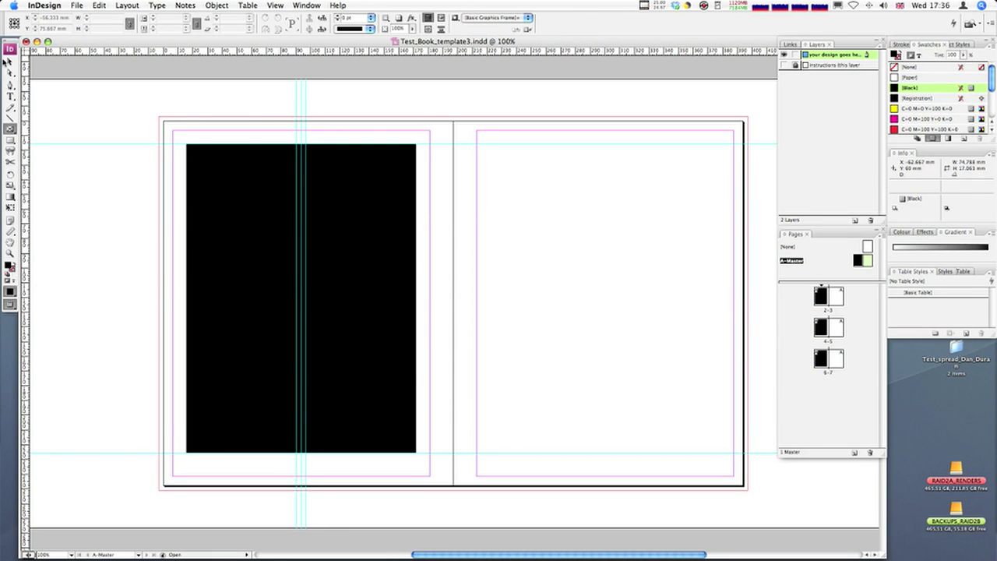
Step: Add a vertical ruler guide along the black frame's left edge at X 15.663 mm
left_click(10, 61)
left_click(218, 232)
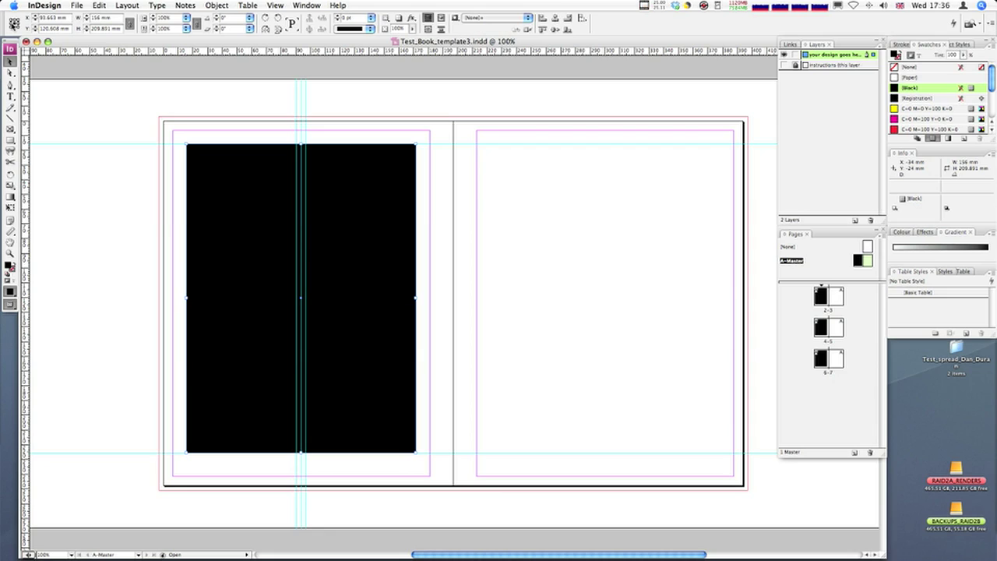
left_click(11, 23)
double_click(56, 18)
left_click_drag(28, 125, 95, 122)
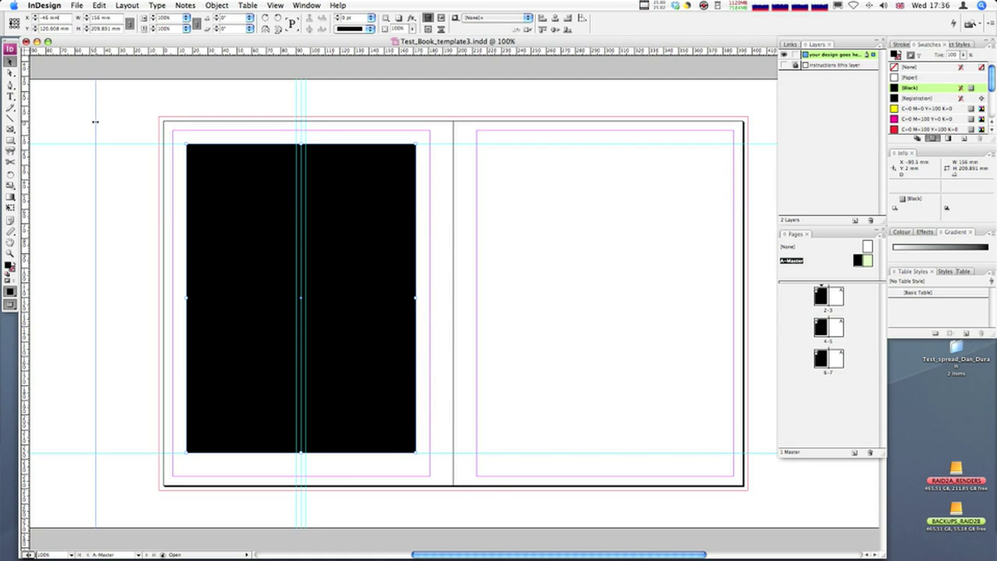
left_click(70, 17)
key("BackSpace")
key("BackSpace")
key("BackSpace")
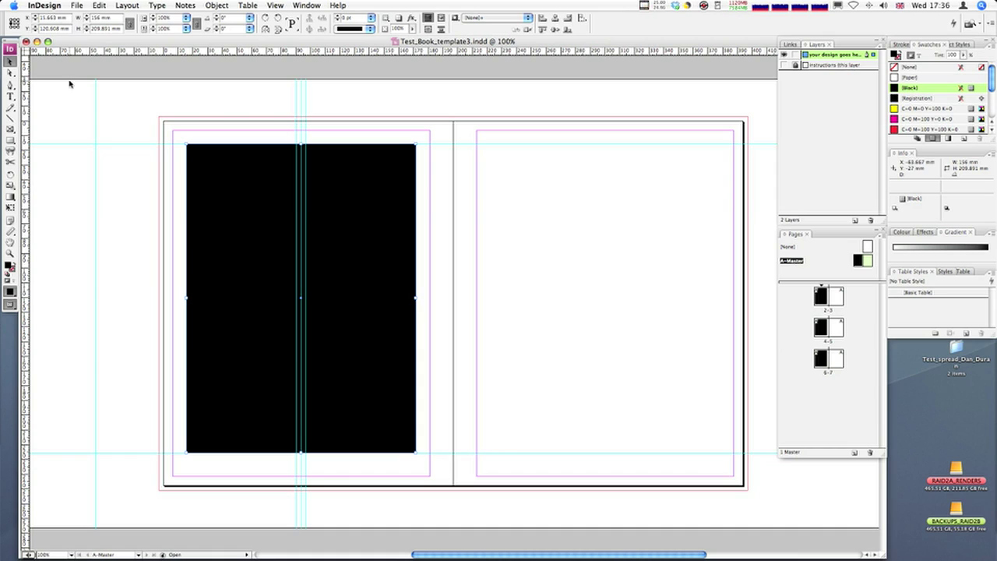
left_click(95, 99)
triple_click(63, 17)
type("15.663")
key("Return")
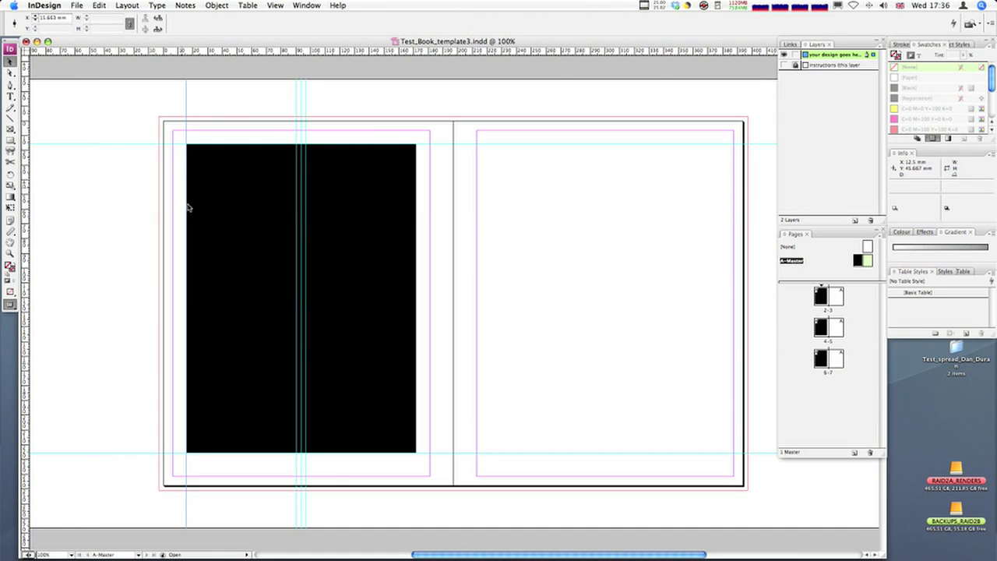
Step: Draw a frame about 75 × 21 mm in the black frame's lower-left column and enter the text "This is my Image" and "Yes it is" on two lines
left_click(10, 130)
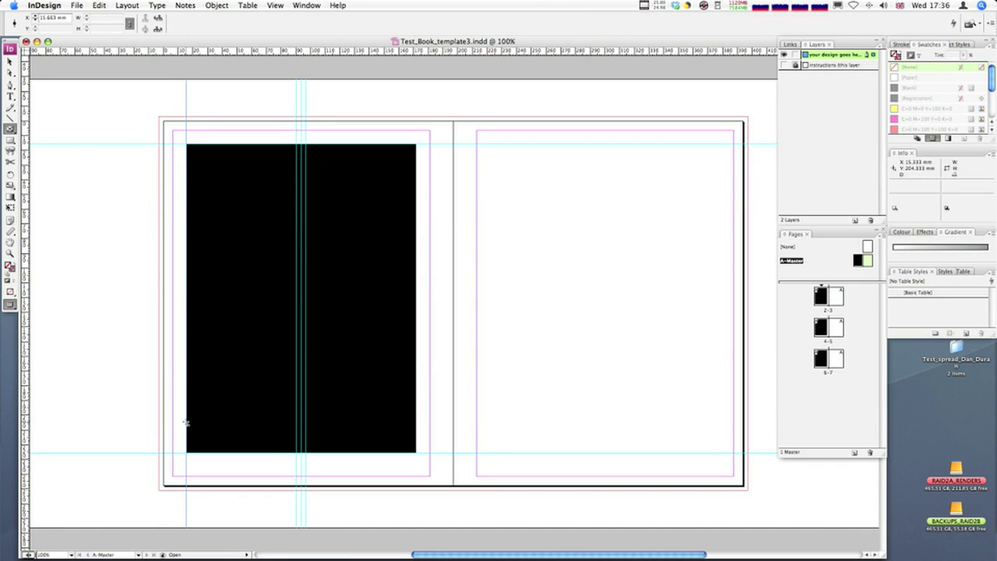
left_click_drag(186, 422, 297, 453)
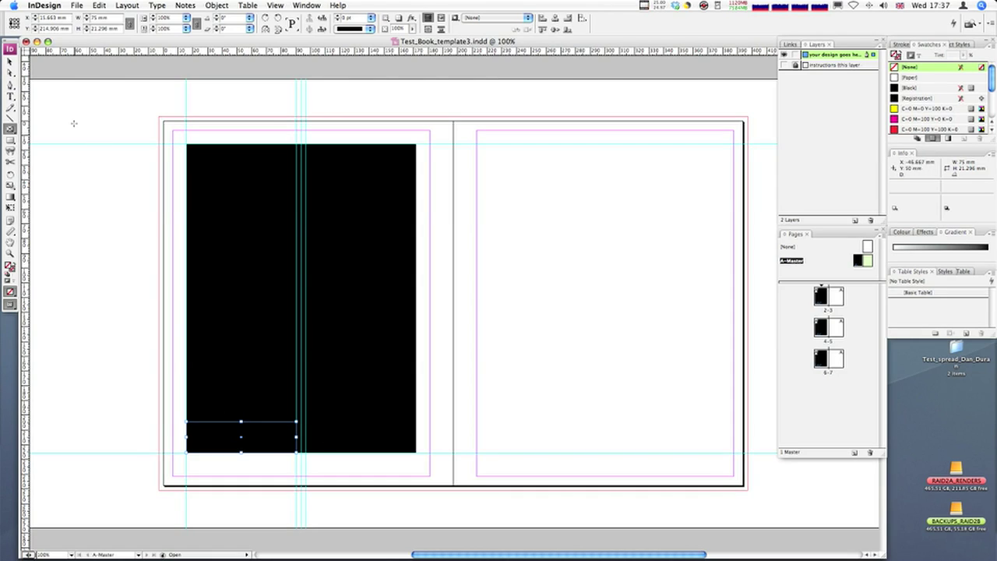
left_click(11, 97)
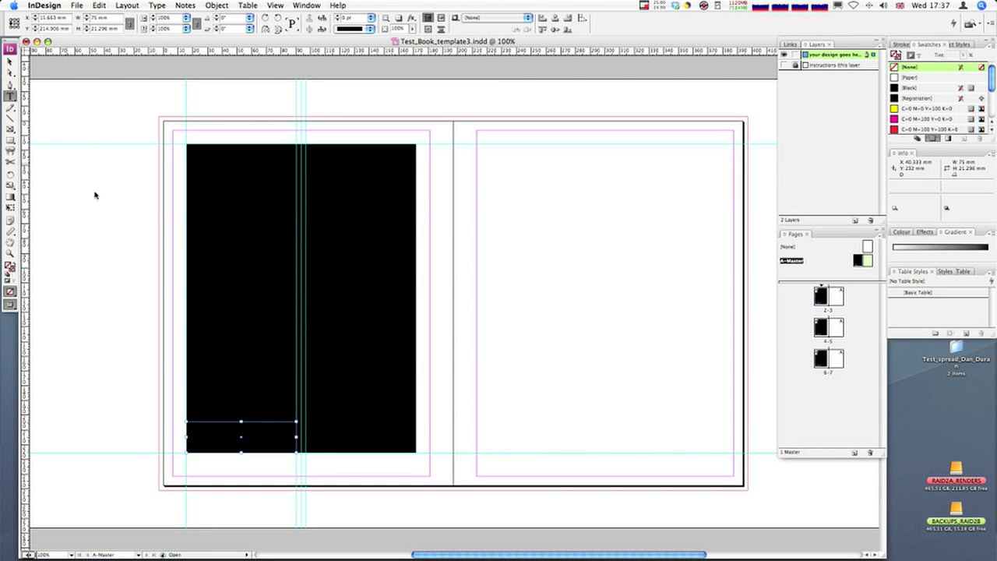
left_click(194, 423)
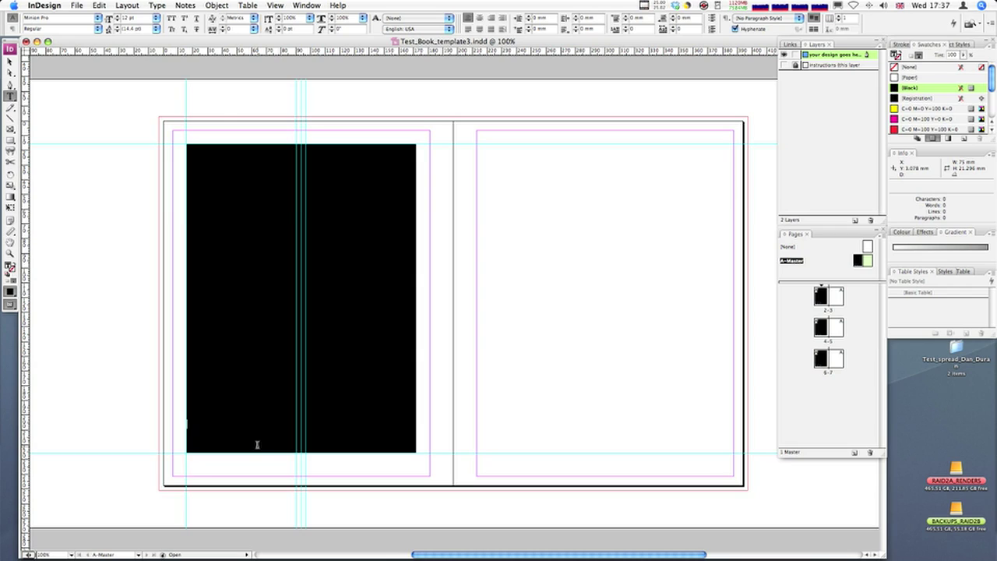
type("Dan Duran Photo")
key("Return")
type("& Video")
Step: Move the caption text frame directly below the black frame, aligned to the left and bottom guides, and open its text for editing
left_click(9, 62)
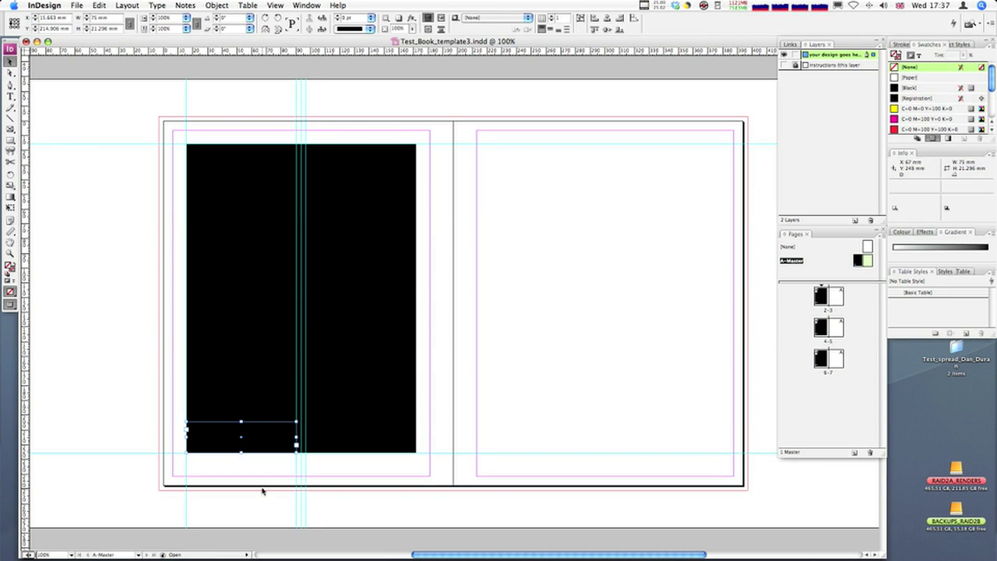
left_click_drag(229, 433, 233, 463)
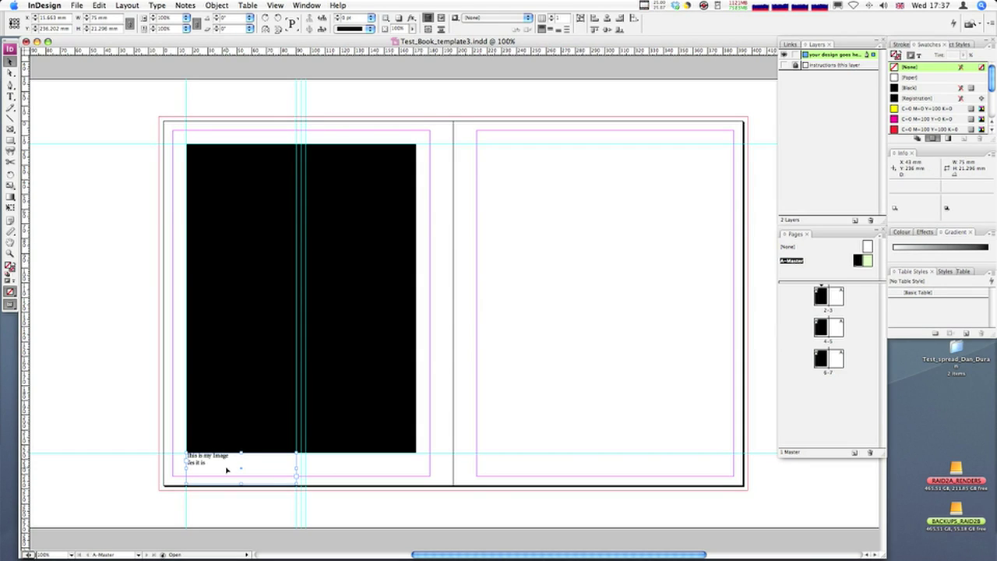
double_click(217, 466)
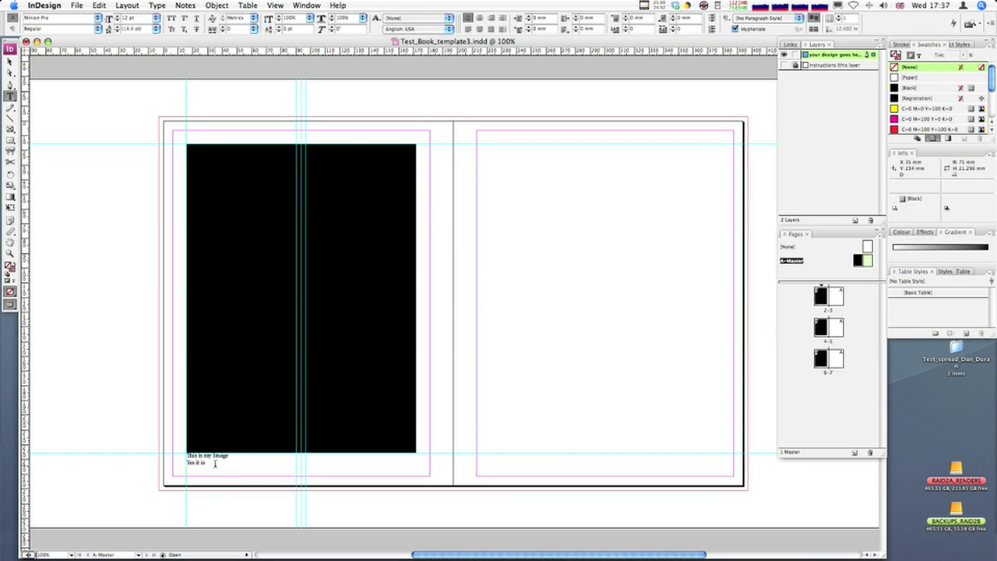
Step: Set the whole caption text to a font size of 10 pt and finish editing the text
key("super+a")
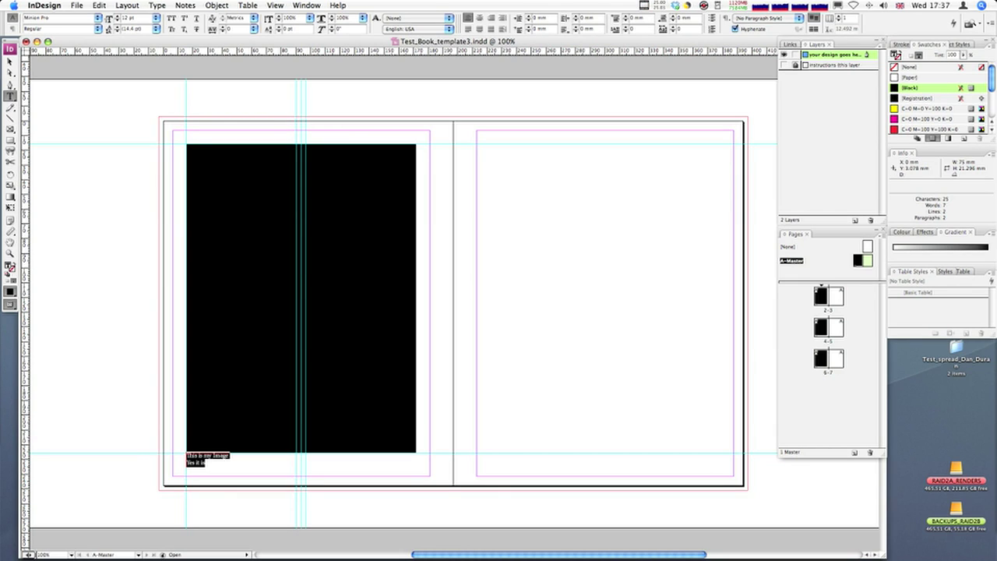
key("super+shift+comma")
key("super+shift+comma")
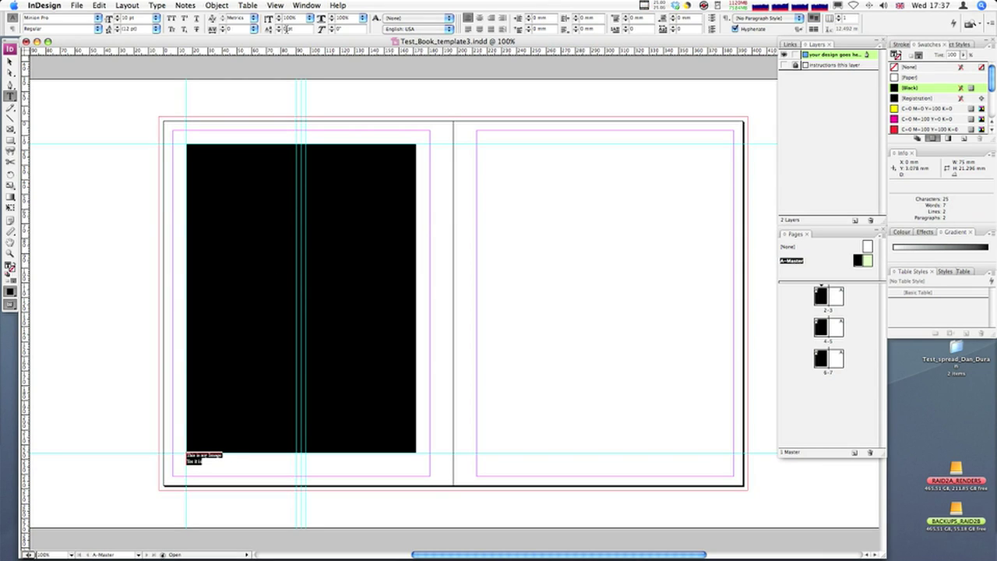
left_click(119, 20)
left_click(118, 21)
left_click(117, 15)
left_click(118, 16)
left_click(118, 16)
left_click(118, 16)
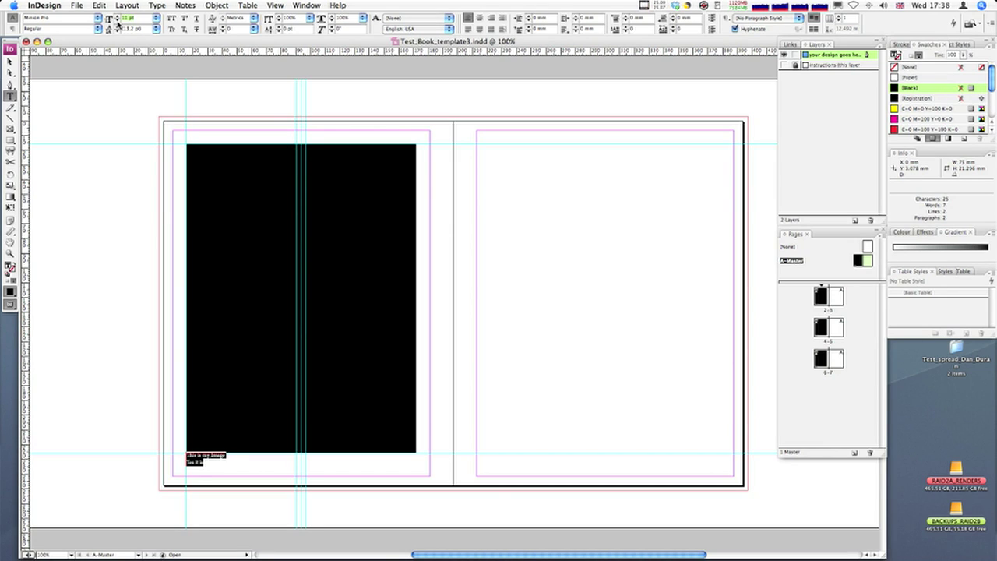
left_click(118, 23)
key("Escape")
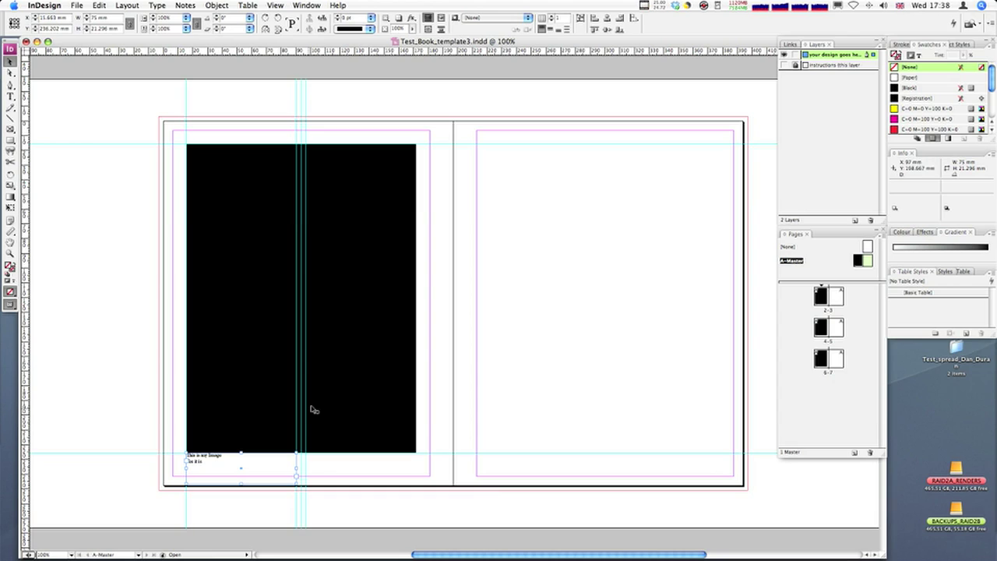
Step: Swap the fill and stroke colours of the large black frame so its fill is None
left_click(341, 380)
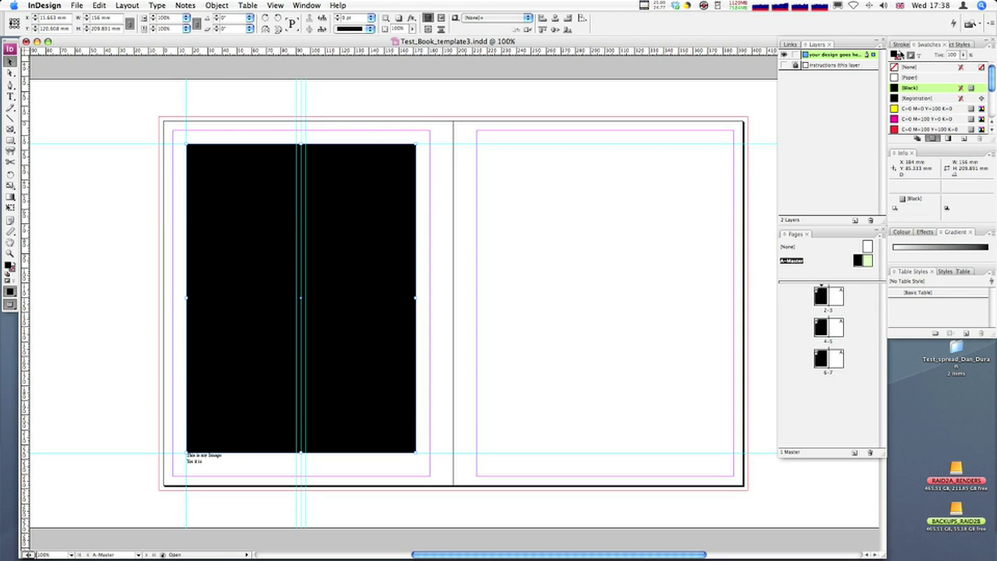
left_click(898, 54)
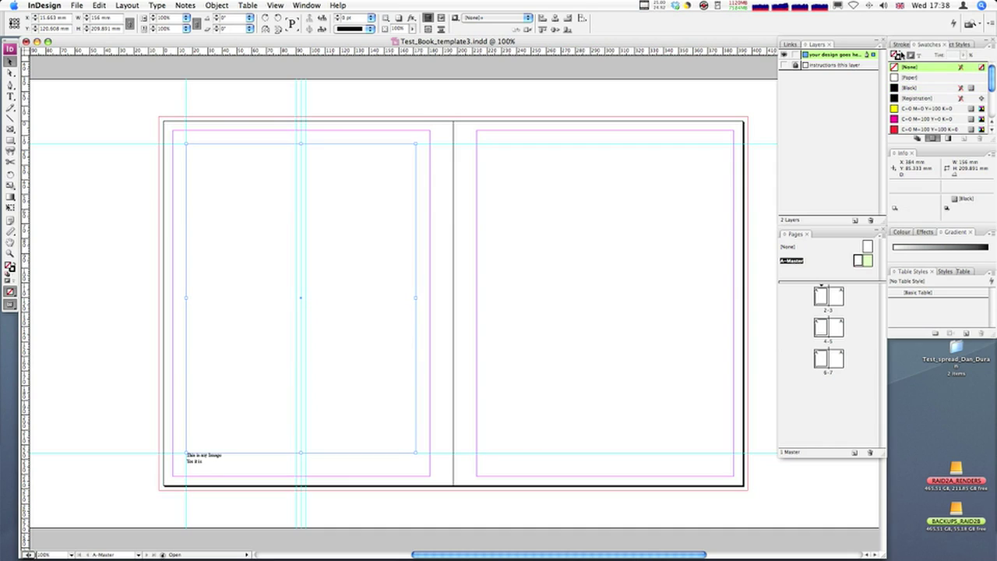
left_click(425, 239)
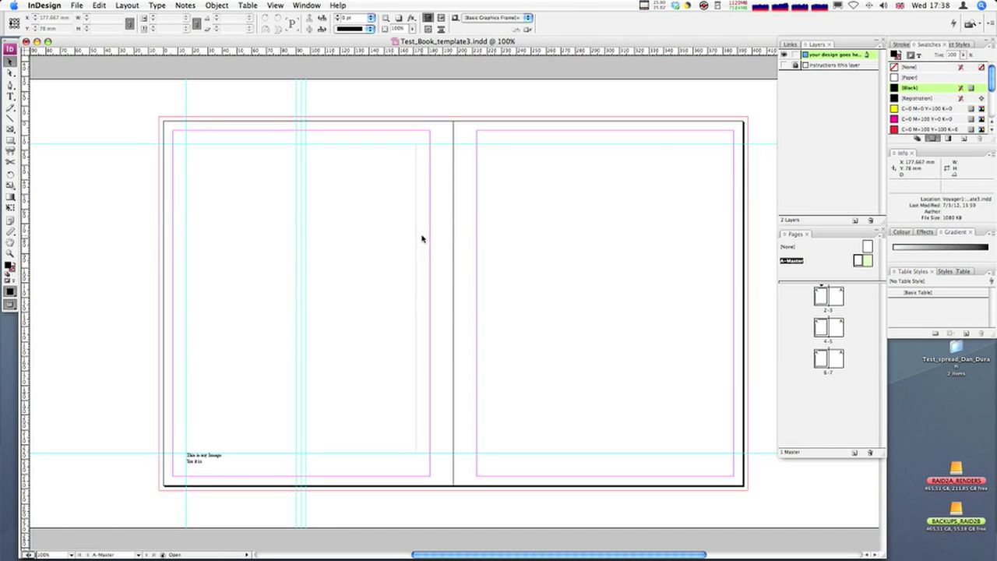
left_click(416, 232)
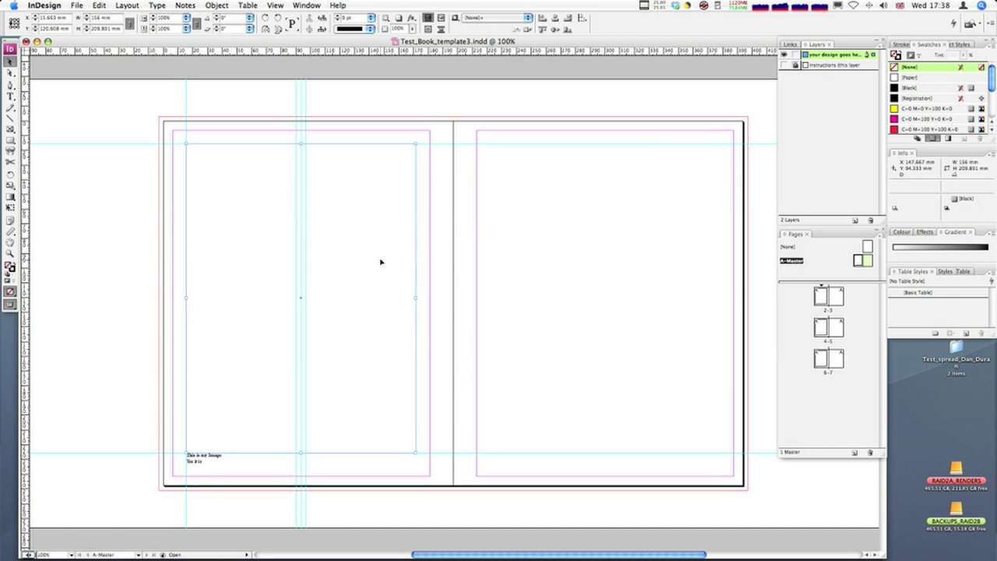
Step: Move the caption frame straight up to about Y 229.241 mm, so its second line rests on the bottom guide
left_click(180, 465)
left_click(205, 462)
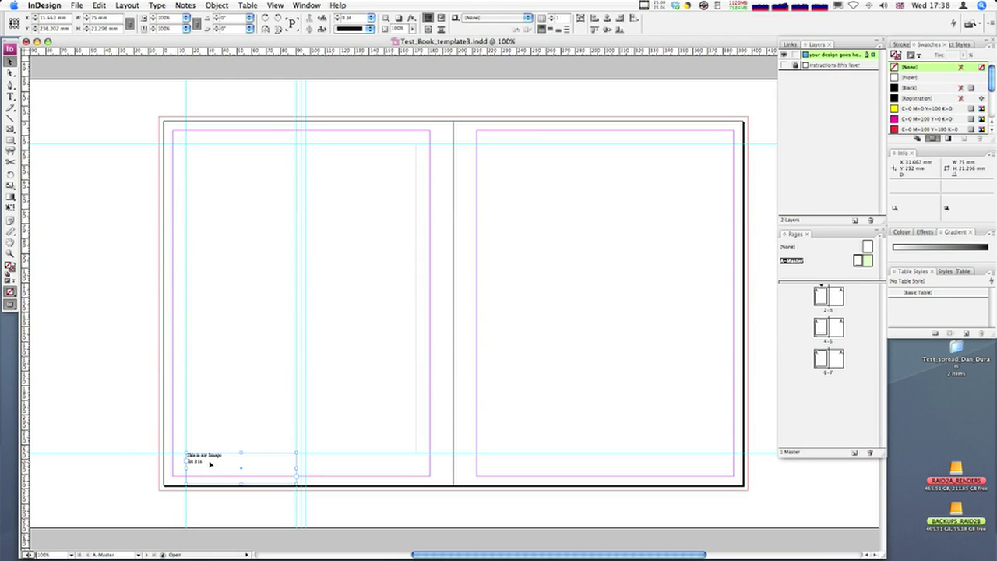
left_click_drag(212, 465, 211, 456)
key("Up")
key("Up")
key("Up")
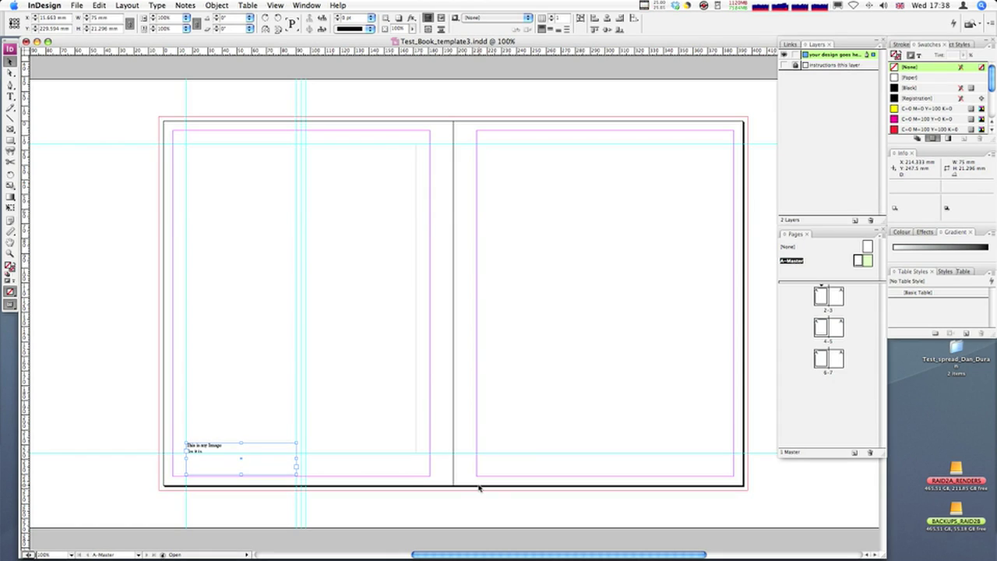
key("super+equal")
key("super+equal")
key("super+equal")
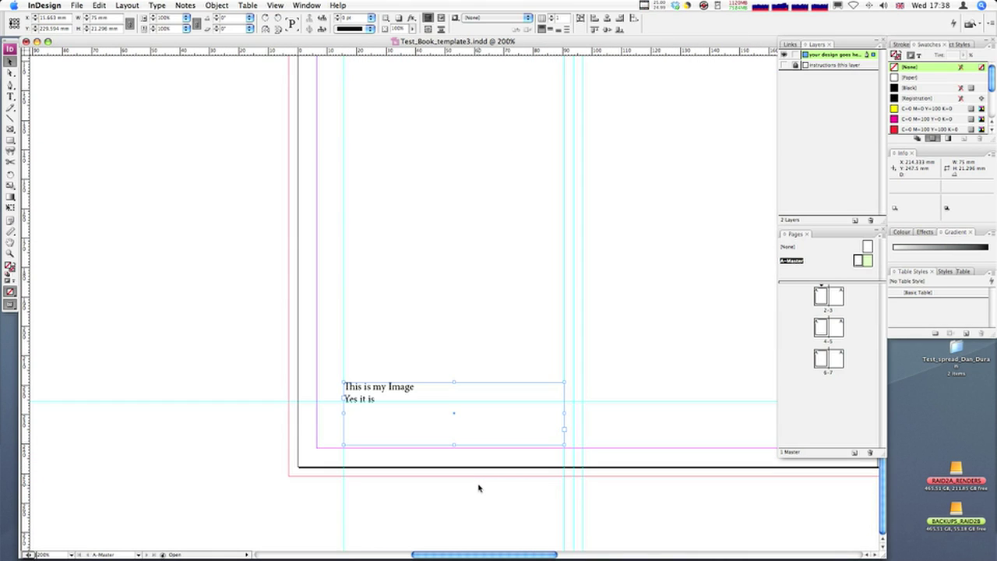
key("Up")
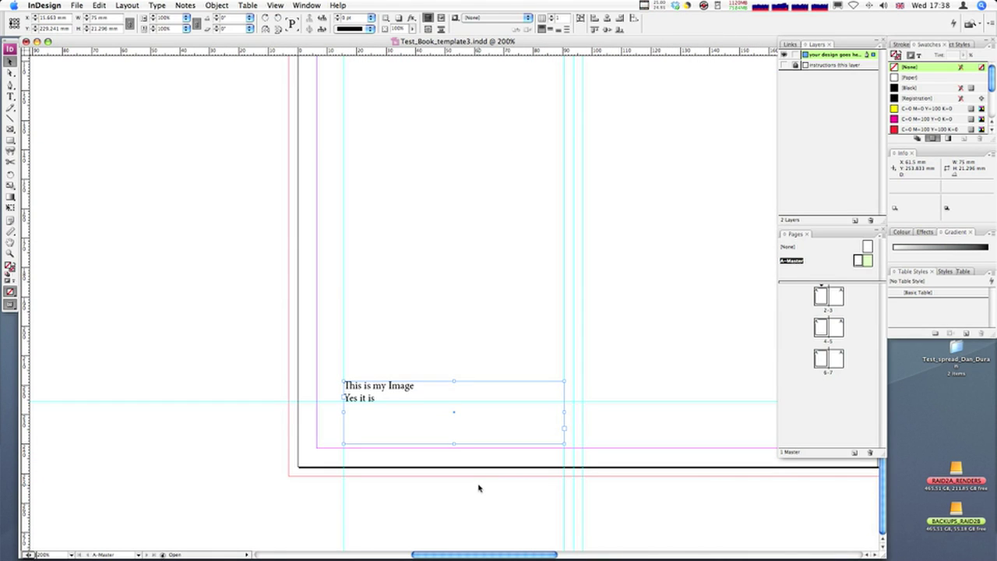
Step: Enter the test letters "pqg" in the caption text to compare their descenders with the bottom guide, and delete them
triple_click(375, 399)
left_click(440, 427)
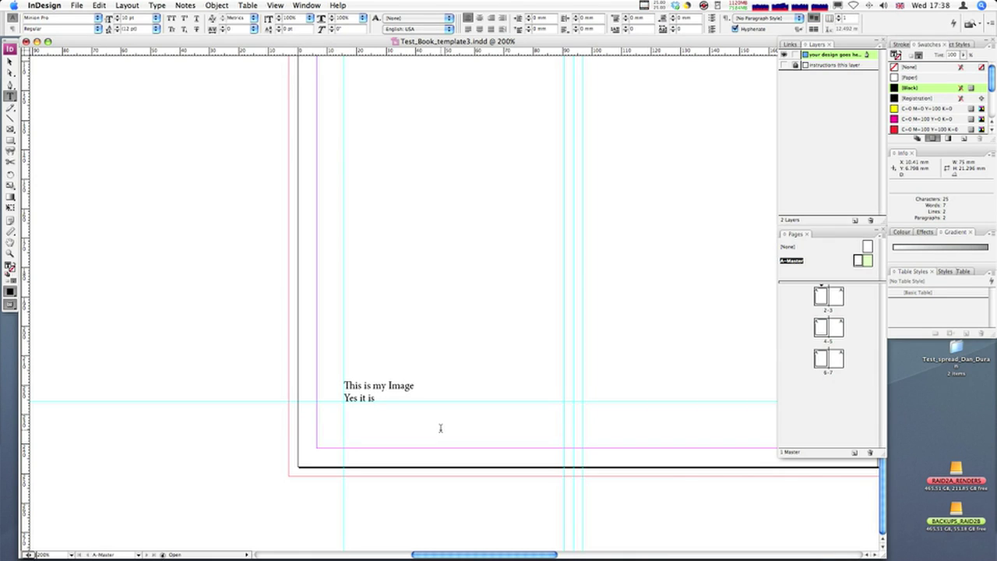
type("pqg")
key("BackSpace")
key("BackSpace")
key("BackSpace")
left_click(11, 61)
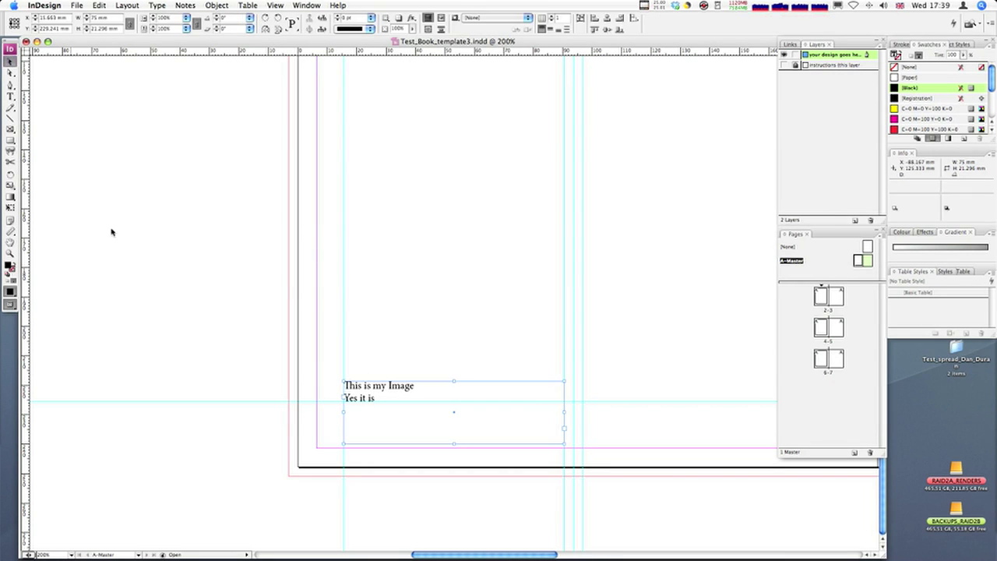
Step: Shorten the caption frame from its lower edge to a height of about 8.74 mm, just enclosing the two lines
left_click(111, 231)
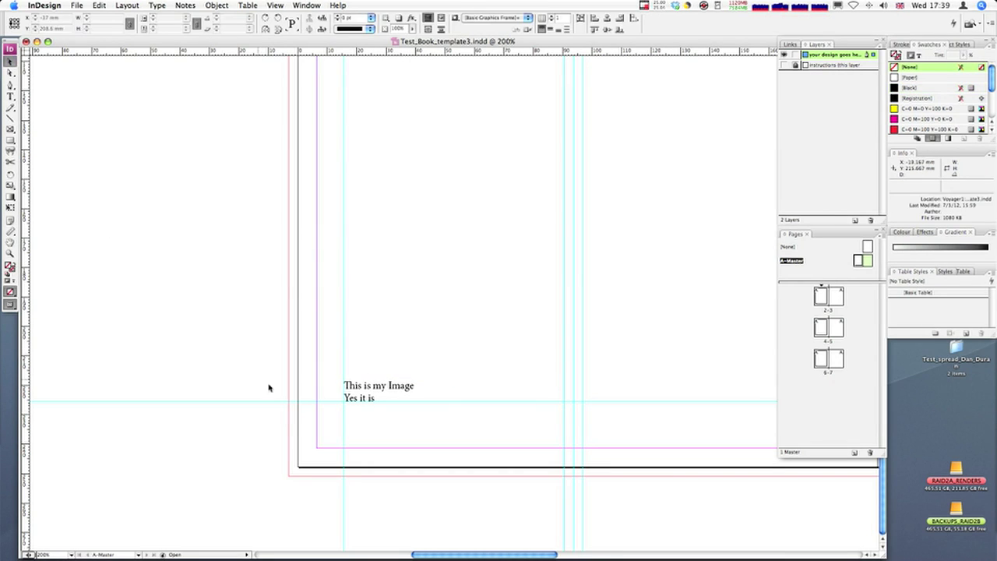
left_click(376, 399)
left_click_drag(454, 444, 450, 405)
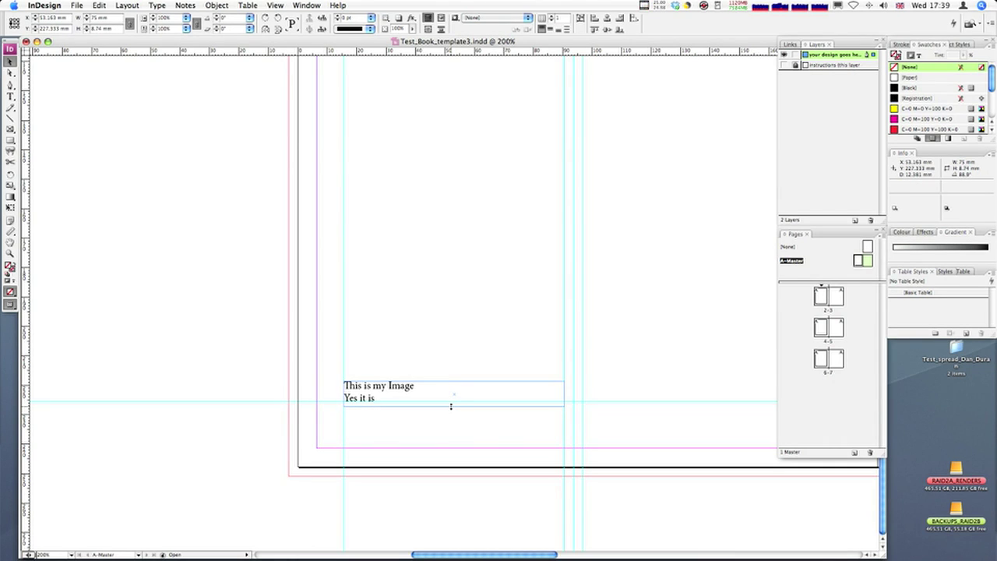